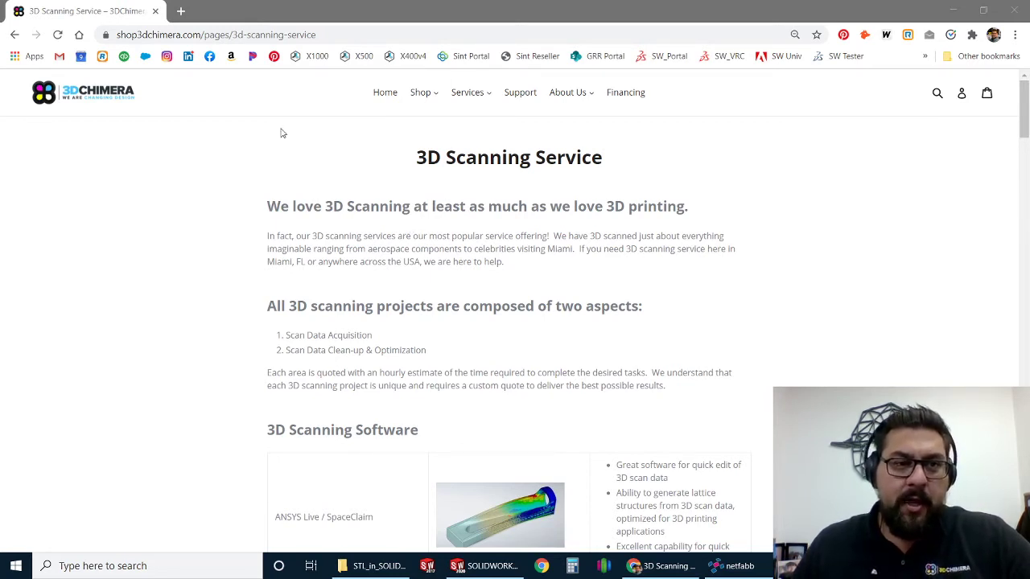
# Review the 3D Scanning Service page, examining the scanning software, project examples and deliverables from raw scan data to reverse-engineered part
pyautogui.scroll(-1, 530, 236)
pyautogui.scroll(-10, 530, 236)
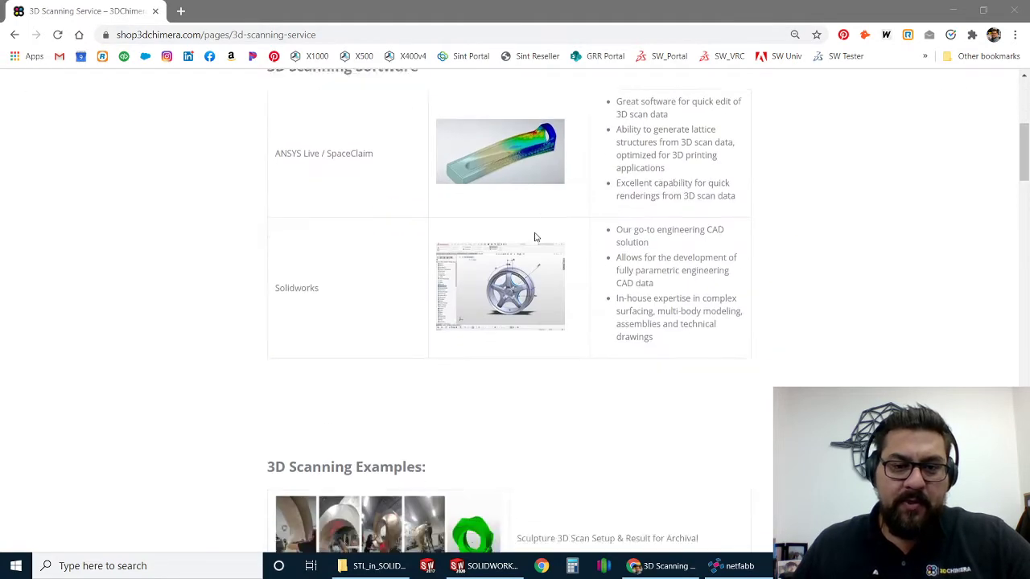
pyautogui.scroll(4, 535, 237)
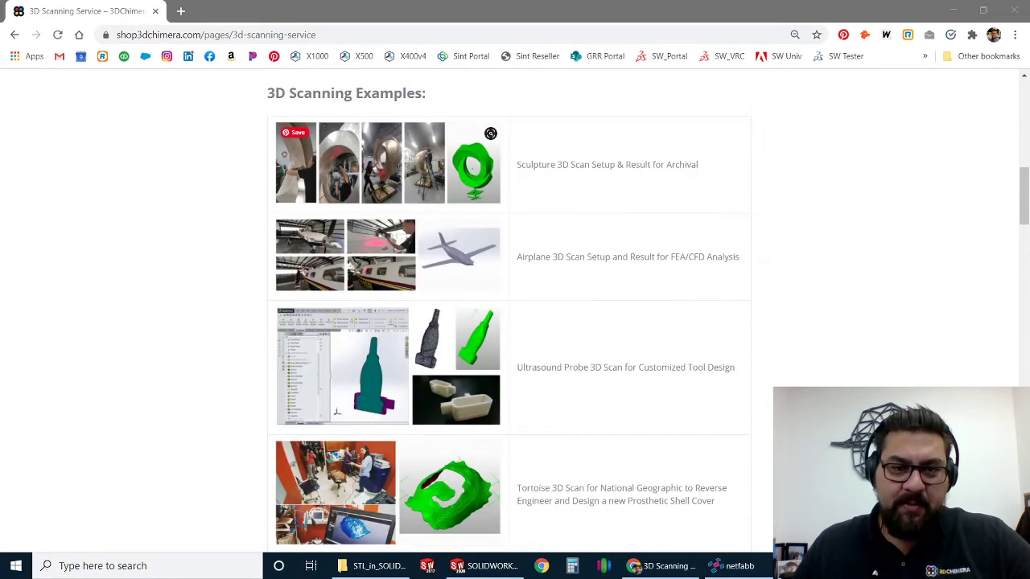
pyautogui.scroll(-3, 908, 383)
pyautogui.scroll(-4, 908, 384)
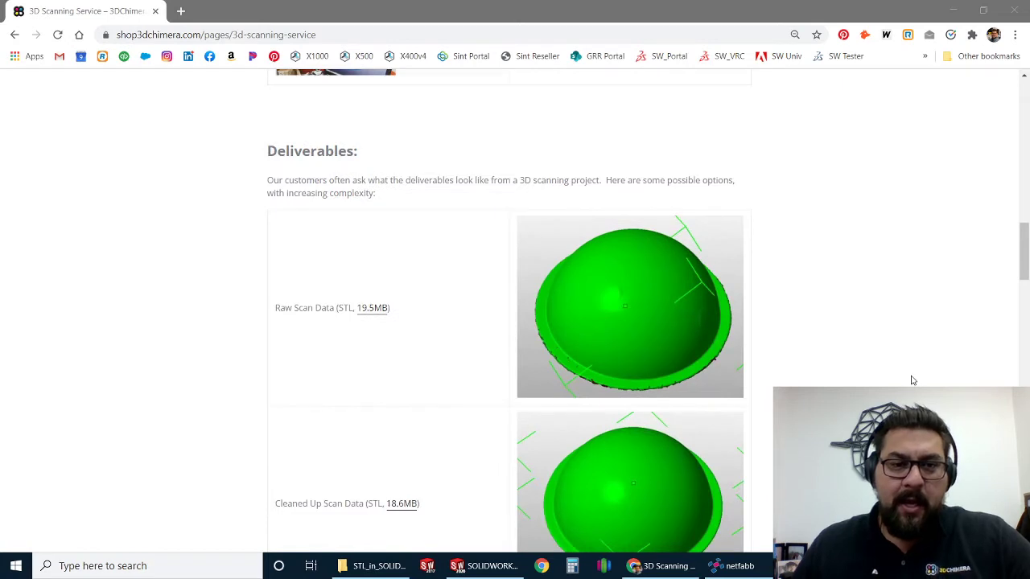
pyautogui.scroll(-1, 912, 379)
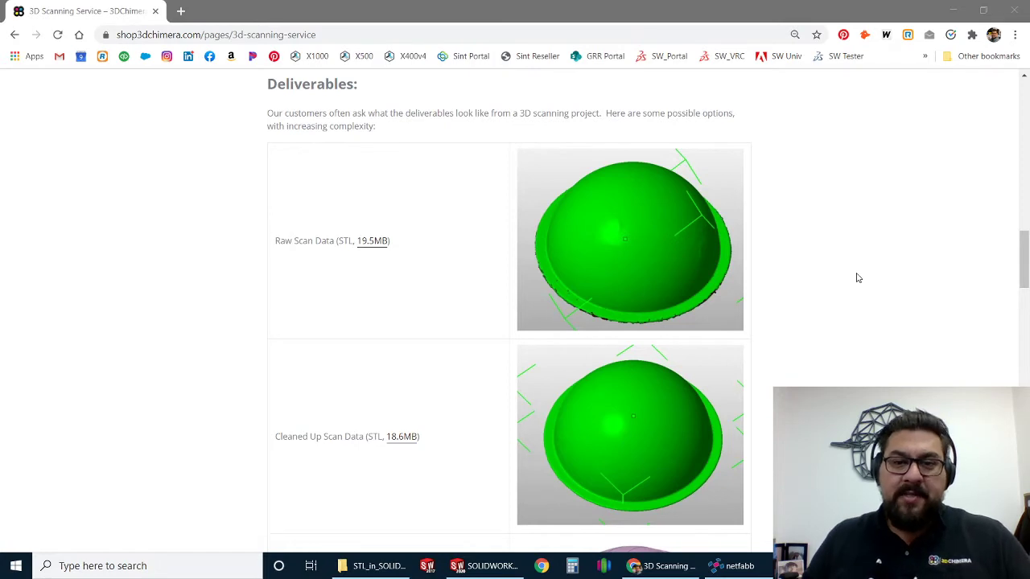
pyautogui.scroll(-2, 858, 277)
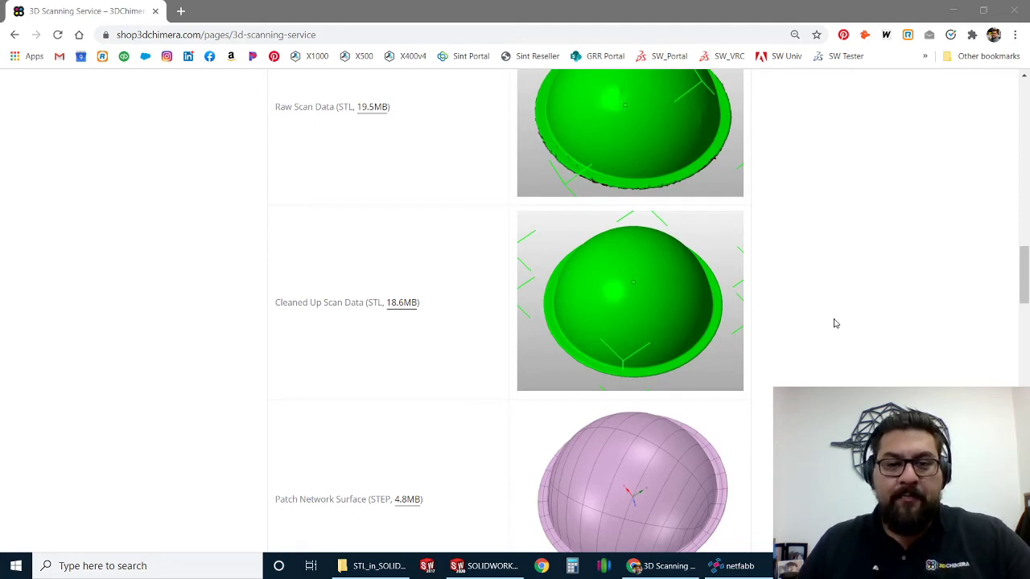
pyautogui.scroll(-1, 865, 379)
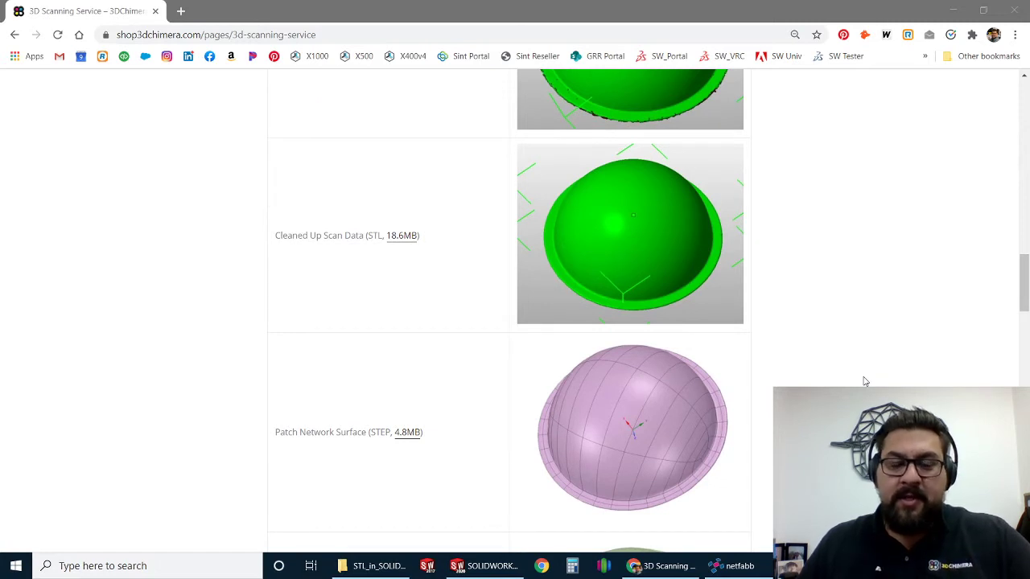
pyautogui.scroll(-1, 864, 381)
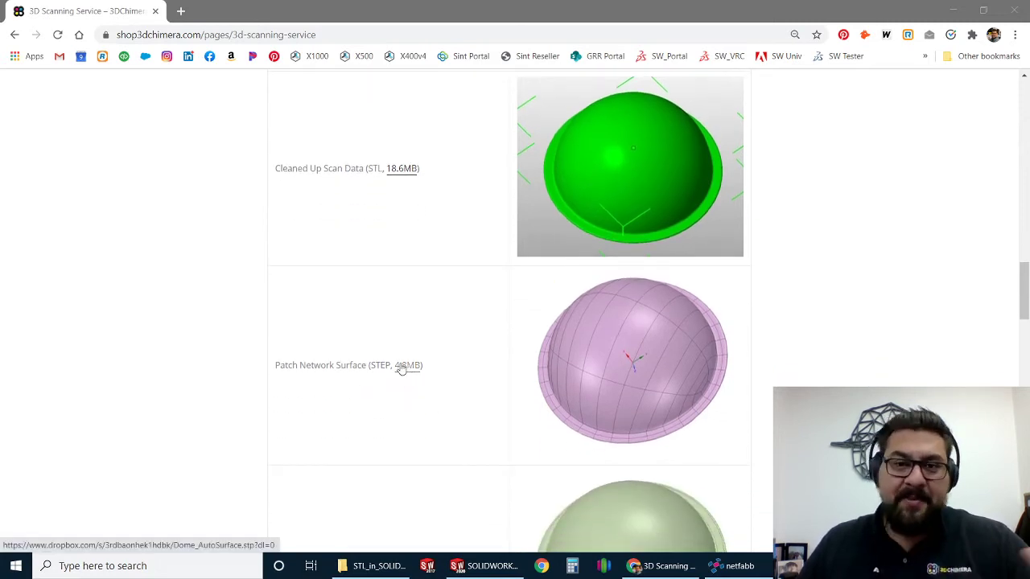
pyautogui.scroll(-2, 415, 376)
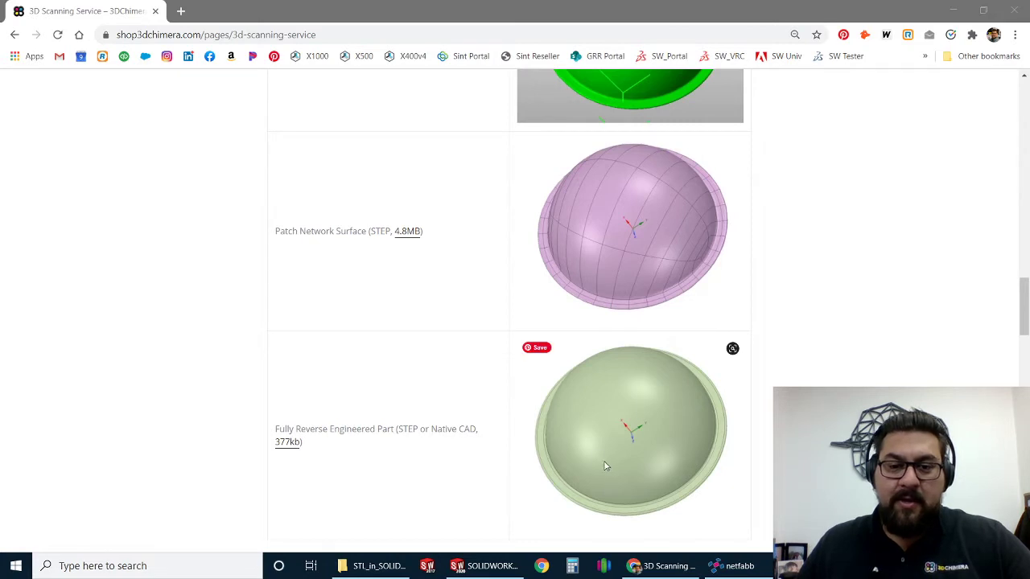
pyautogui.scroll(3, 607, 473)
pyautogui.scroll(1, 601, 473)
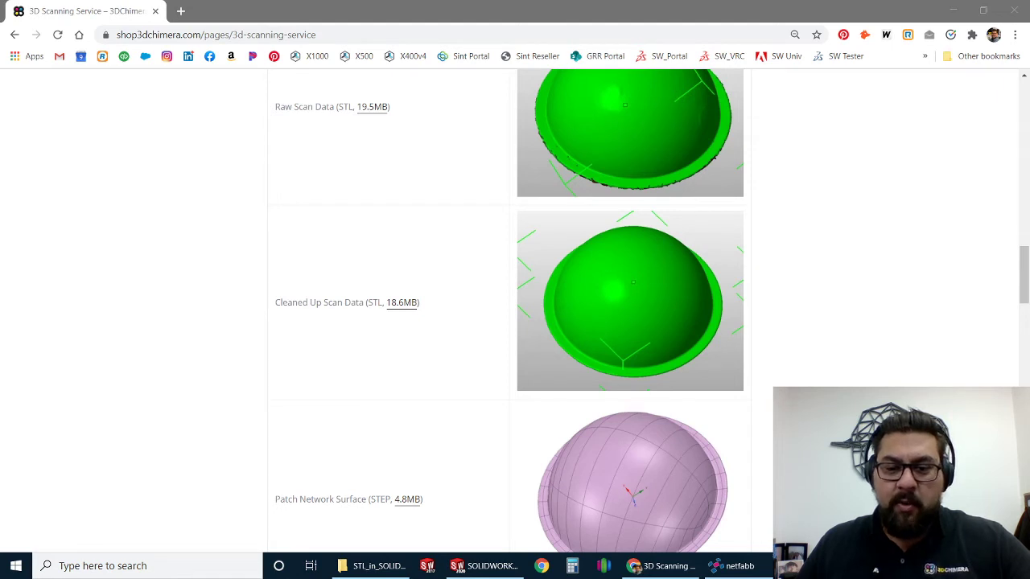
# Switch to netfabb and run a standard analysis on the dome_clean part to check its size, mesh counts and surface closure
pyautogui.click(735, 565)
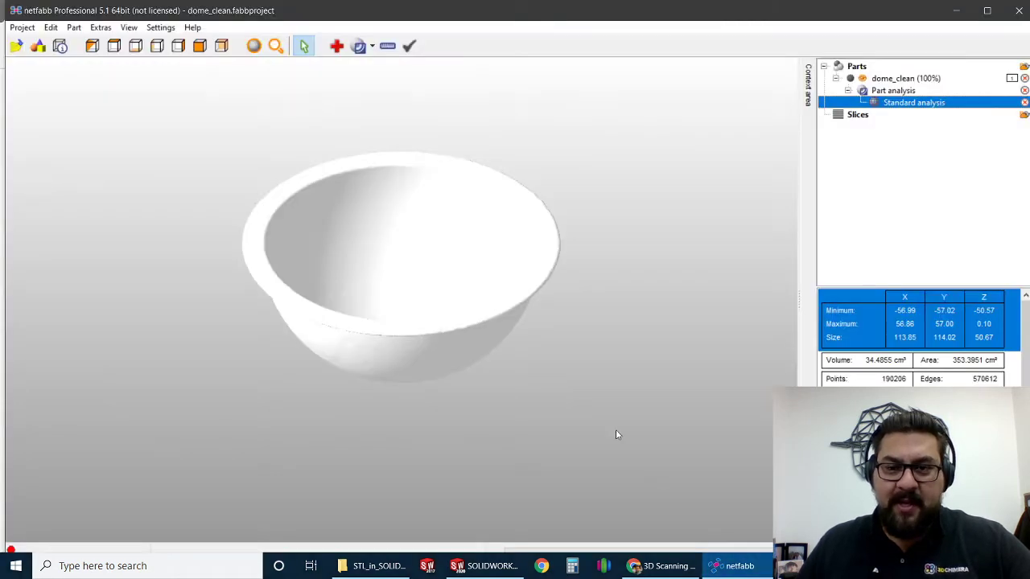
pyautogui.click(900, 80)
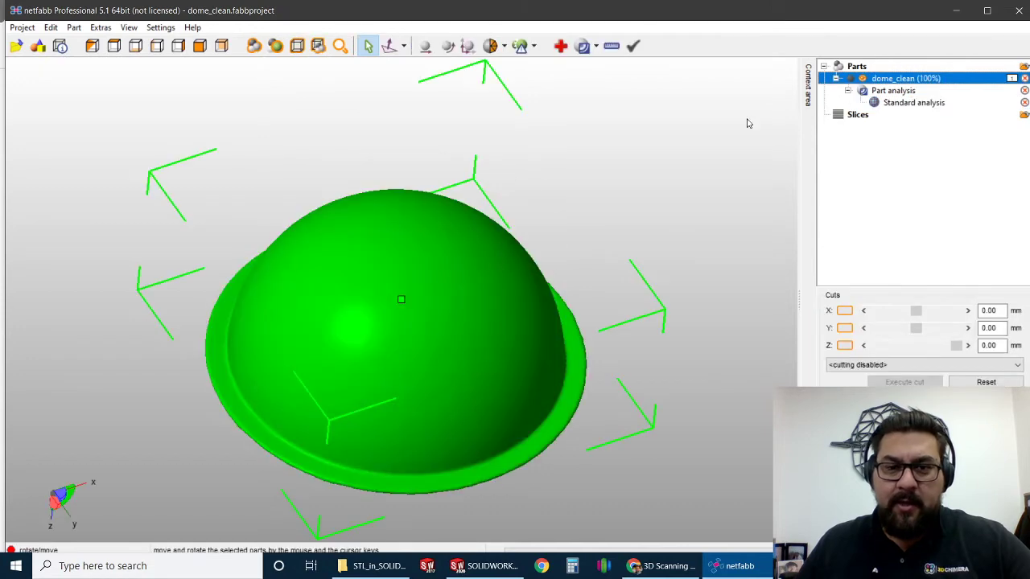
pyautogui.moveTo(669, 146); pyautogui.dragTo(442, 128, button='right')
pyautogui.click(595, 46)
pyautogui.click(619, 66)
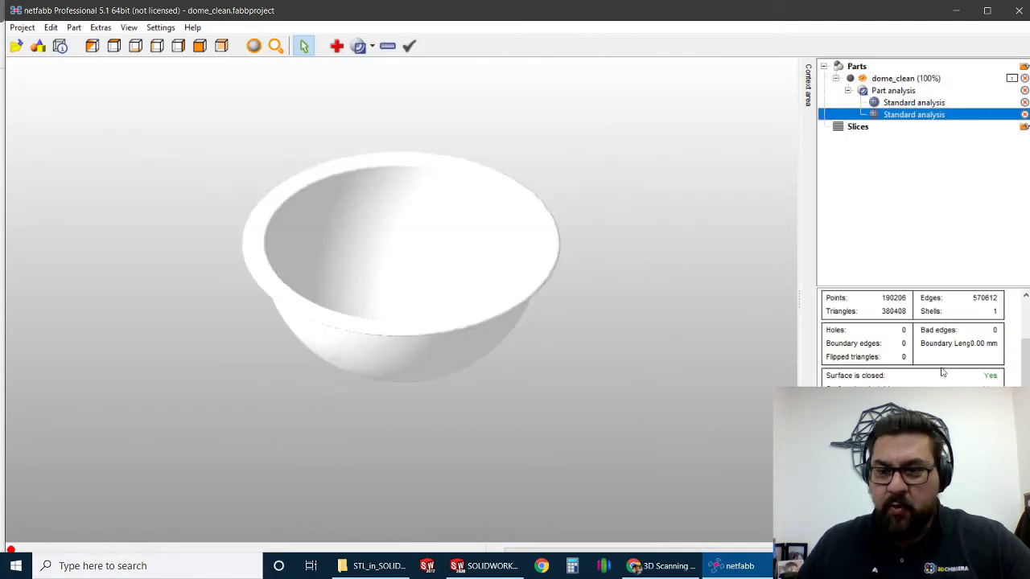
pyautogui.scroll(3, 933, 356)
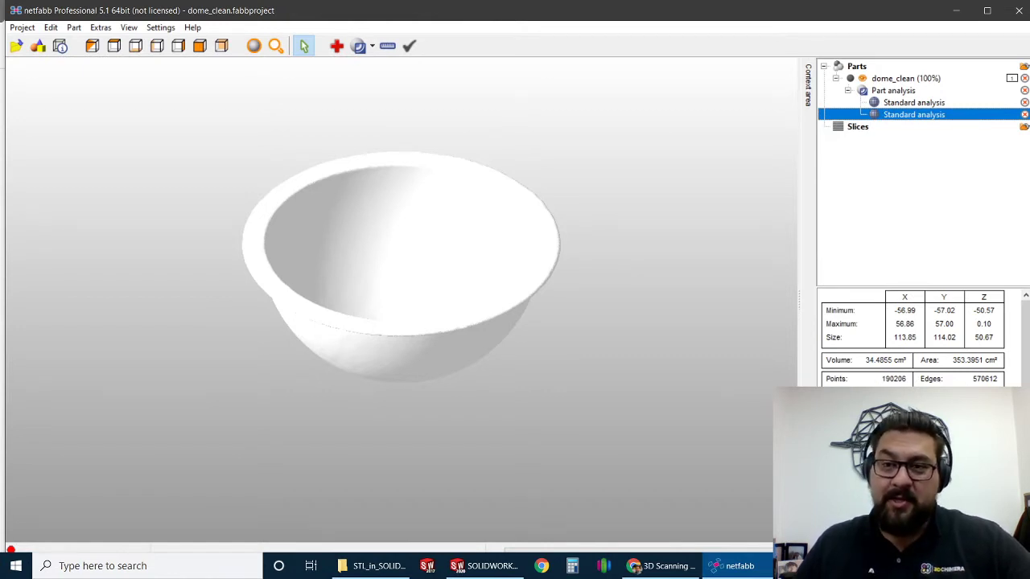
# Inspect the inside and outside of the dome in the analysis view and in the dome_clean part view
pyautogui.moveTo(389, 241)
pyautogui.mouseDown(button='right')
pyautogui.moveTo(410, 273)
pyautogui.moveTo(389, 243)
pyautogui.mouseUp(button='right')
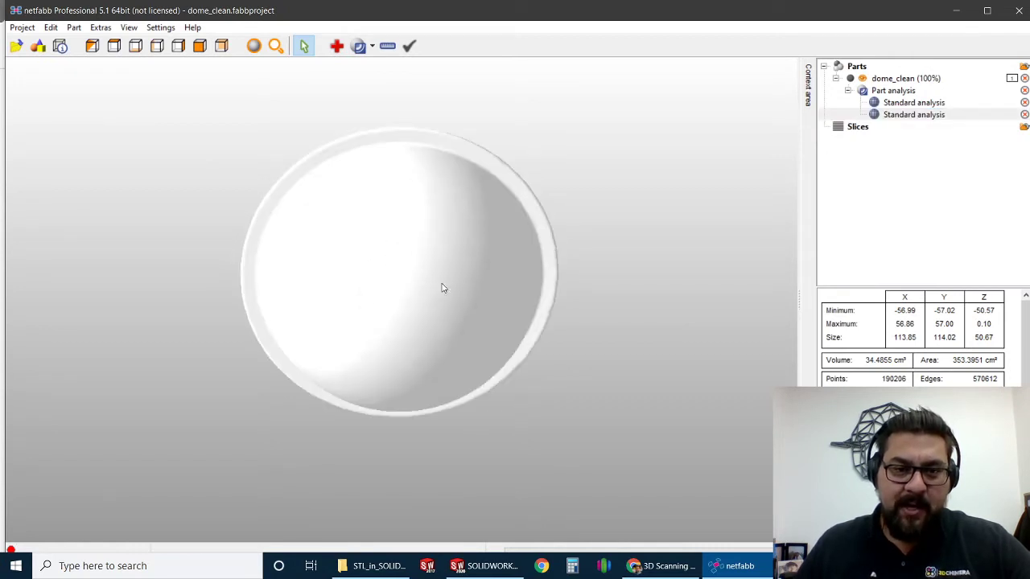
pyautogui.moveTo(446, 287); pyautogui.dragTo(593, 142, button='right')
pyautogui.click(897, 80)
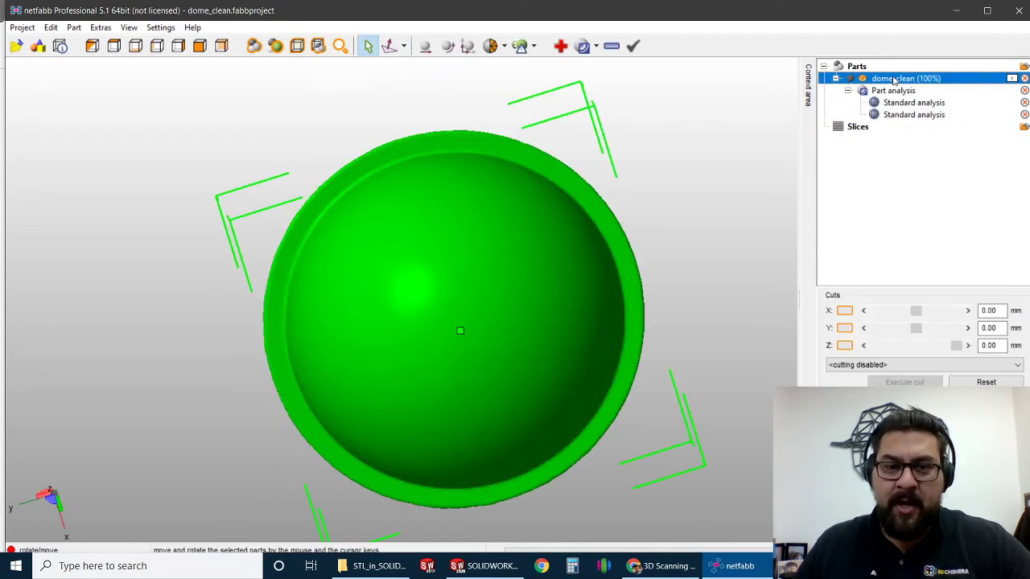
pyautogui.moveTo(327, 282)
pyautogui.mouseDown(button='right')
pyautogui.moveTo(336, 266)
pyautogui.moveTo(342, 281)
pyautogui.mouseUp(button='right')
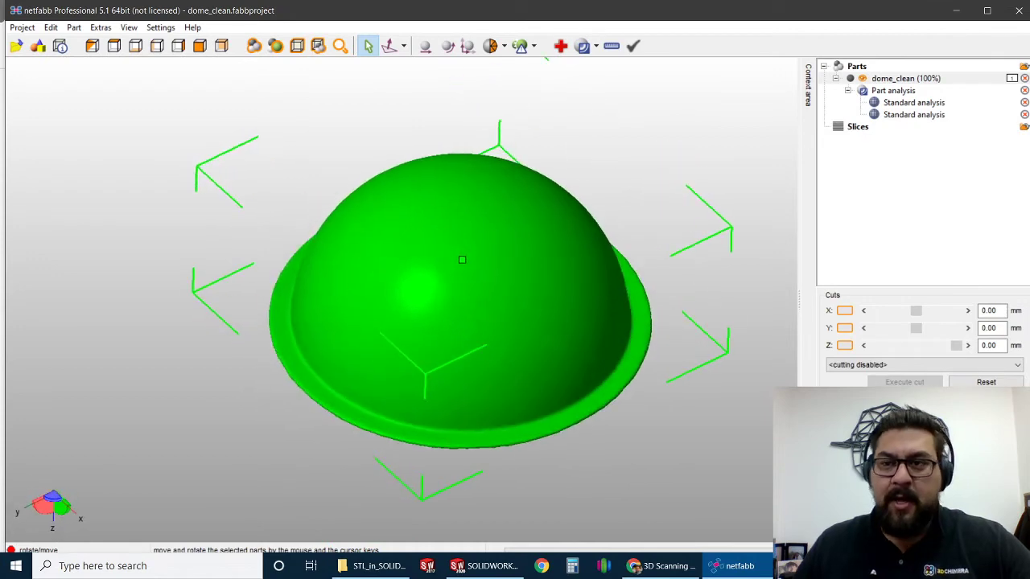
# Switch to SOLIDWORKS and browse for a file to open in the Desktop folder STL_in_SOLIDWORKS, filtered to Mesh Files
pyautogui.click(664, 566)
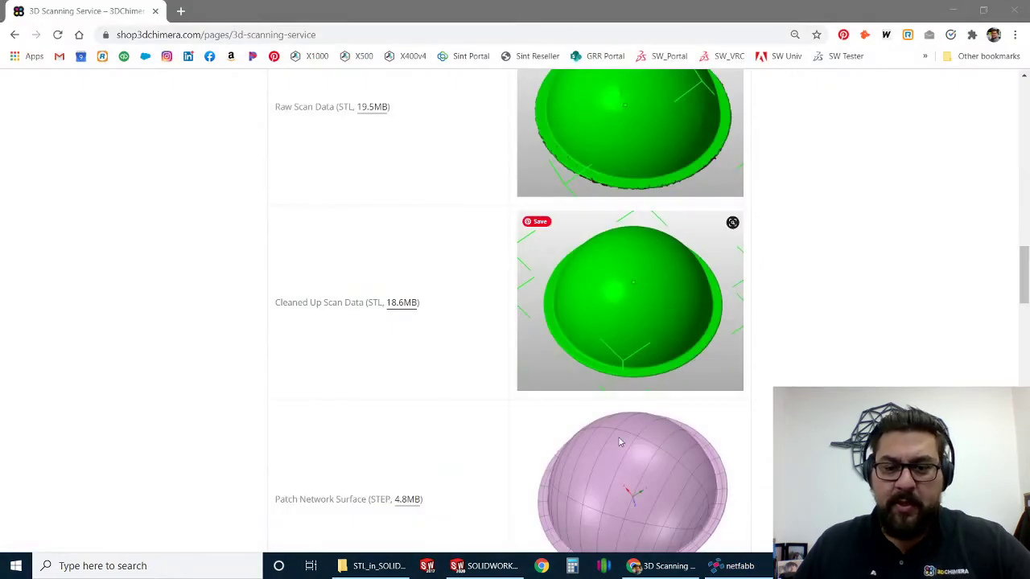
pyautogui.click(487, 565)
pyautogui.click(83, 10)
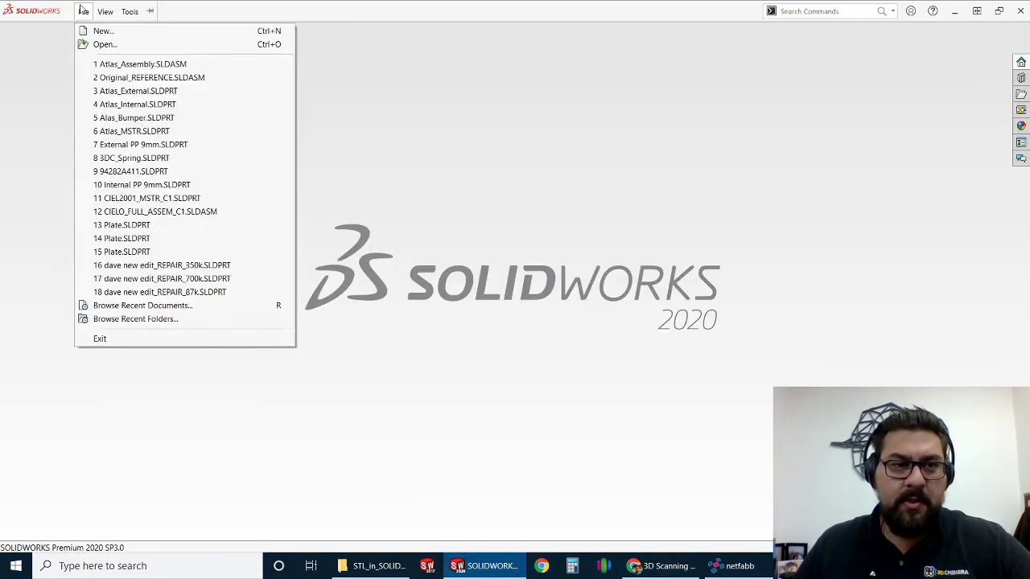
pyautogui.click(85, 44)
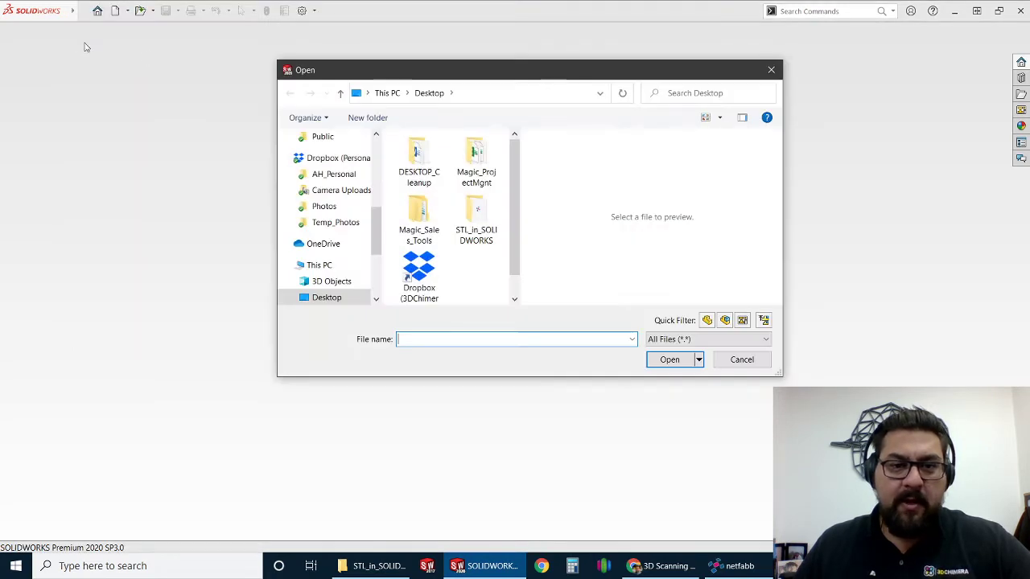
pyautogui.doubleClick(476, 217)
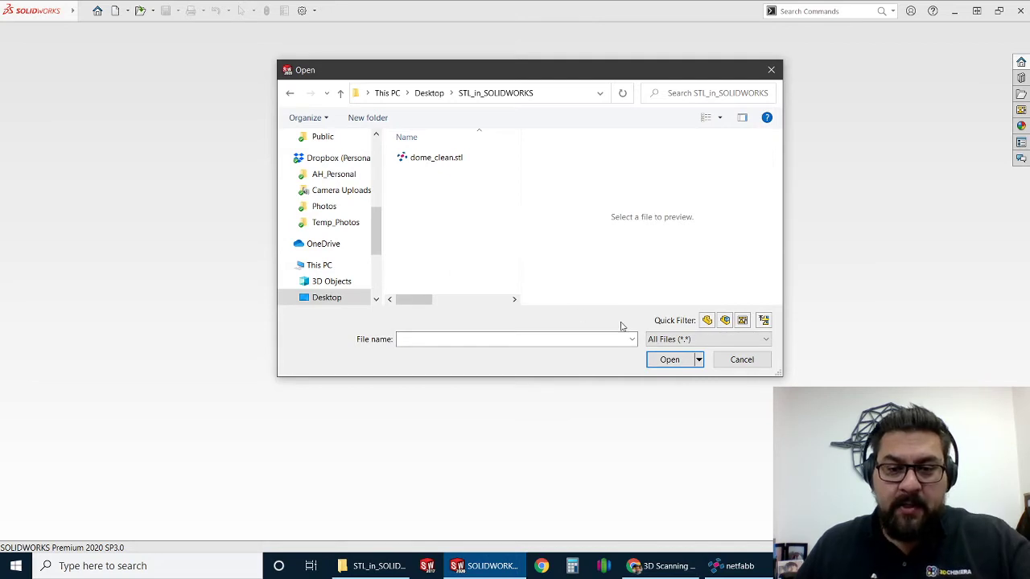
pyautogui.click(706, 339)
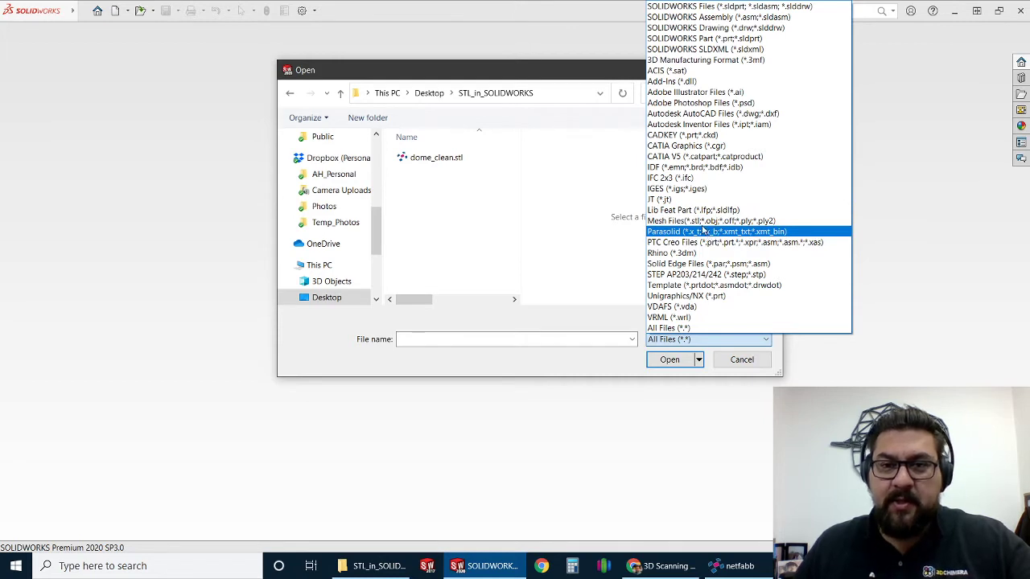
pyautogui.click(675, 221)
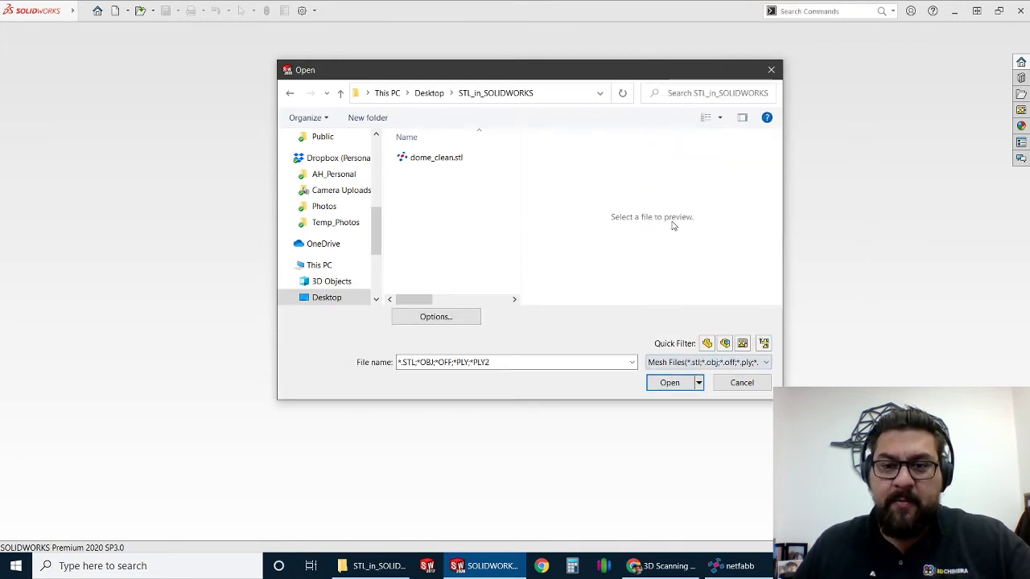
# Try the Surface Body and Graphics Body choices in the mesh import options, with mesh bodies bounded by single faces turned off
pyautogui.click(427, 318)
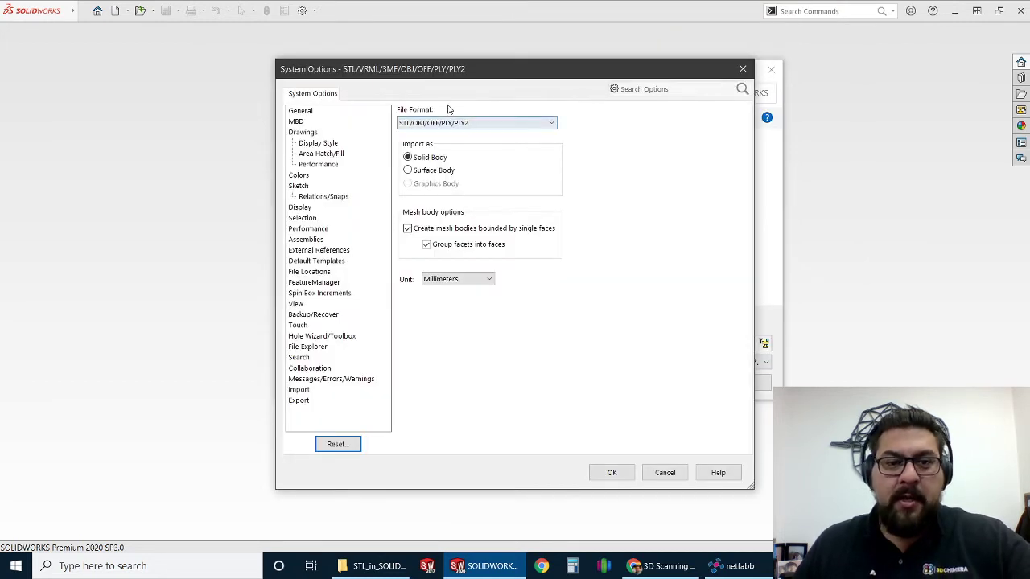
pyautogui.click(431, 172)
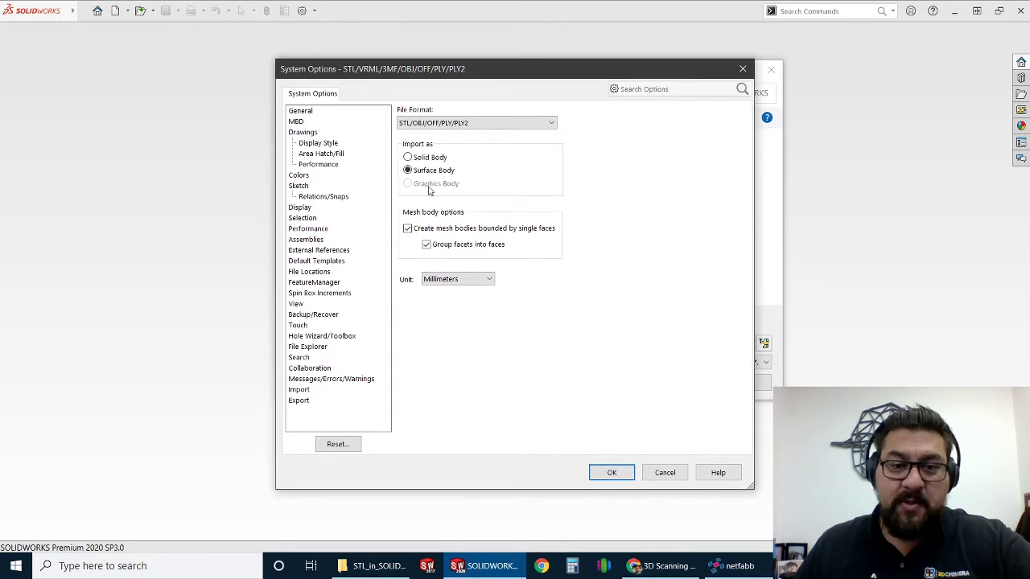
pyautogui.click(407, 229)
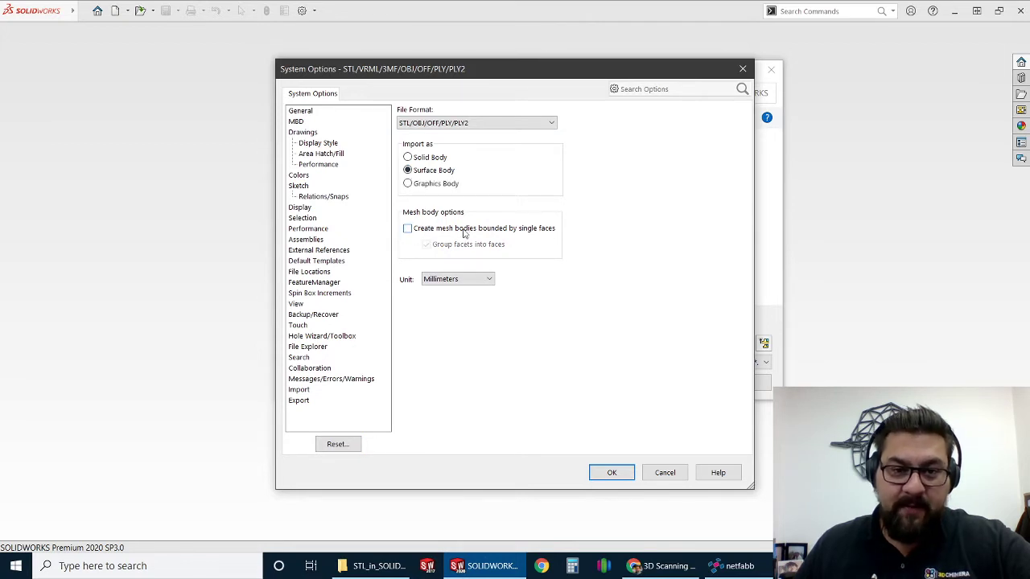
pyautogui.click(407, 183)
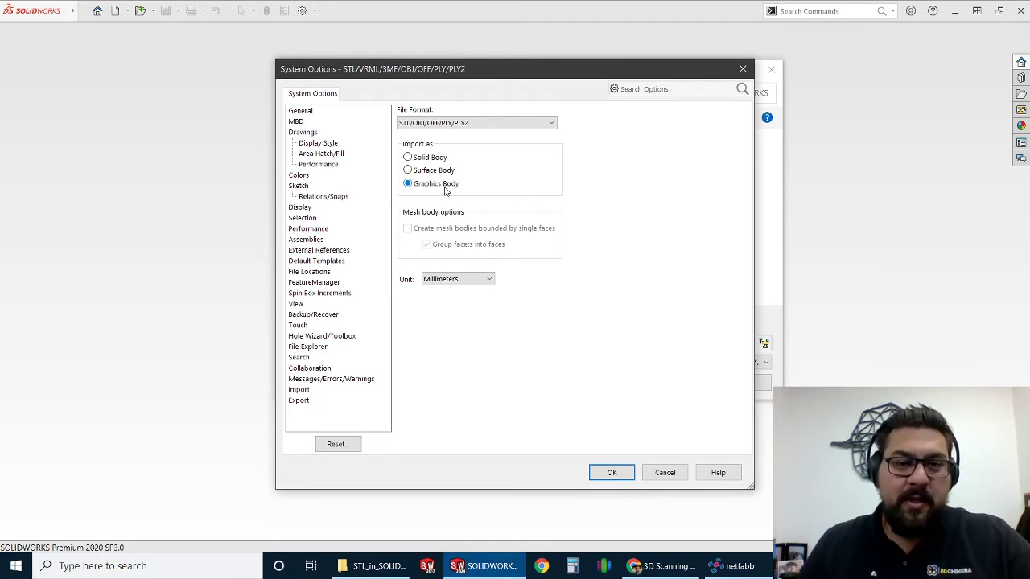
# Set the mesh import to Solid Body with mesh bodies bounded by single faces, and open dome_clean.stl
pyautogui.click(426, 160)
pyautogui.click(408, 228)
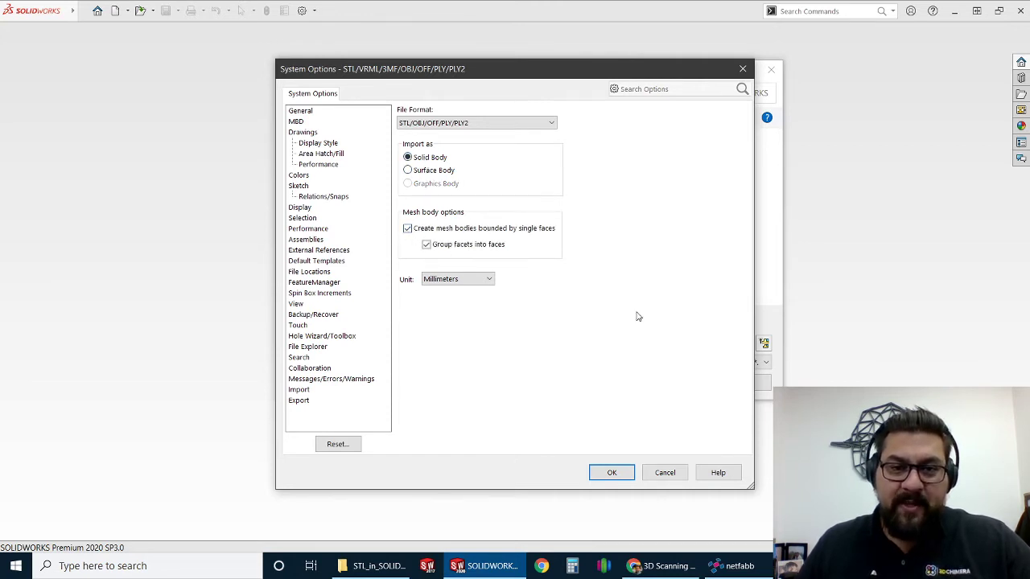
pyautogui.click(608, 472)
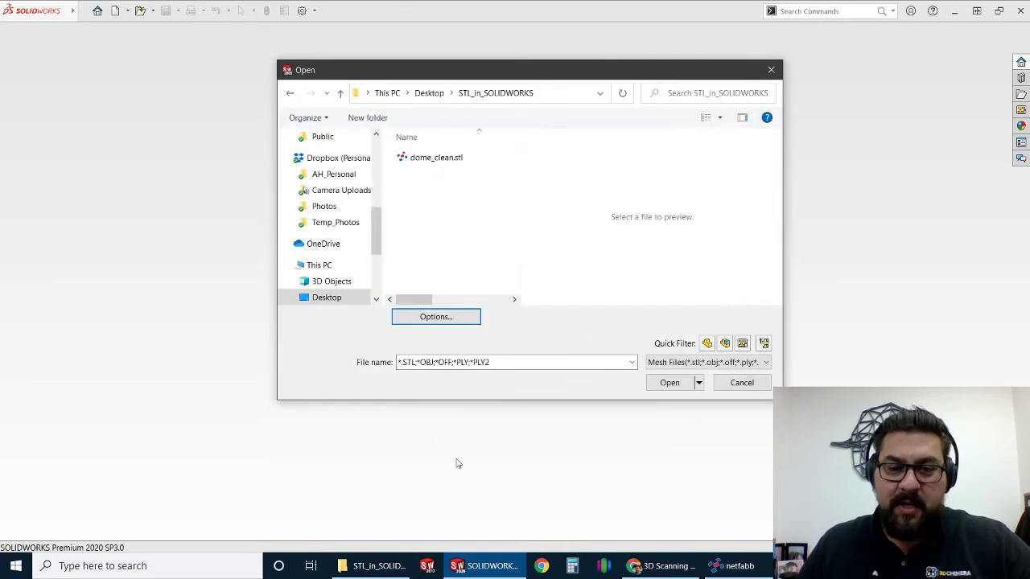
pyautogui.click(435, 158)
pyautogui.click(669, 384)
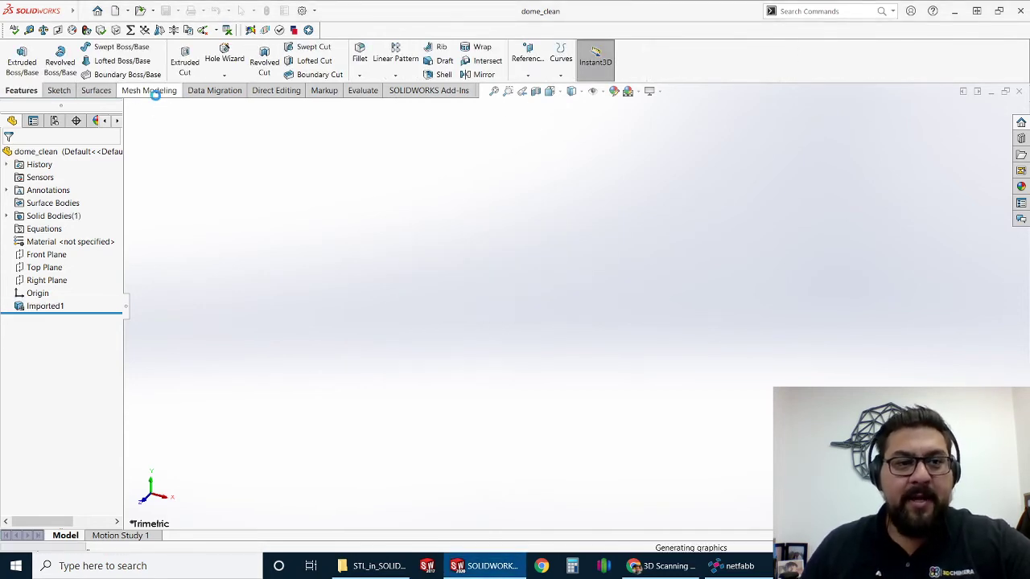
# Check that Mesh Modeling is enabled among the CommandManager tabs and display its tools
pyautogui.rightClick(435, 93)
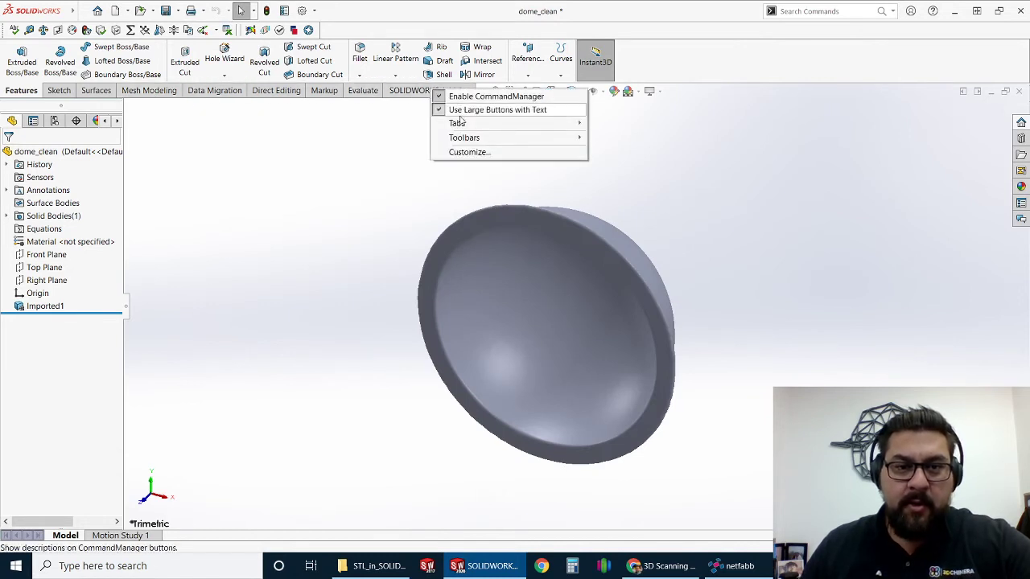
pyautogui.moveTo(456, 123)
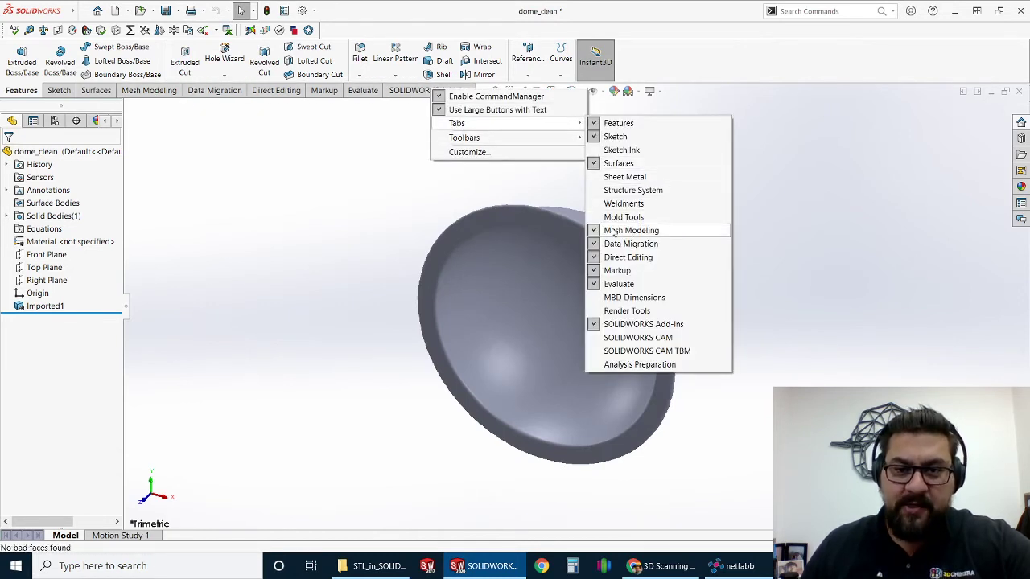
pyautogui.click(151, 91)
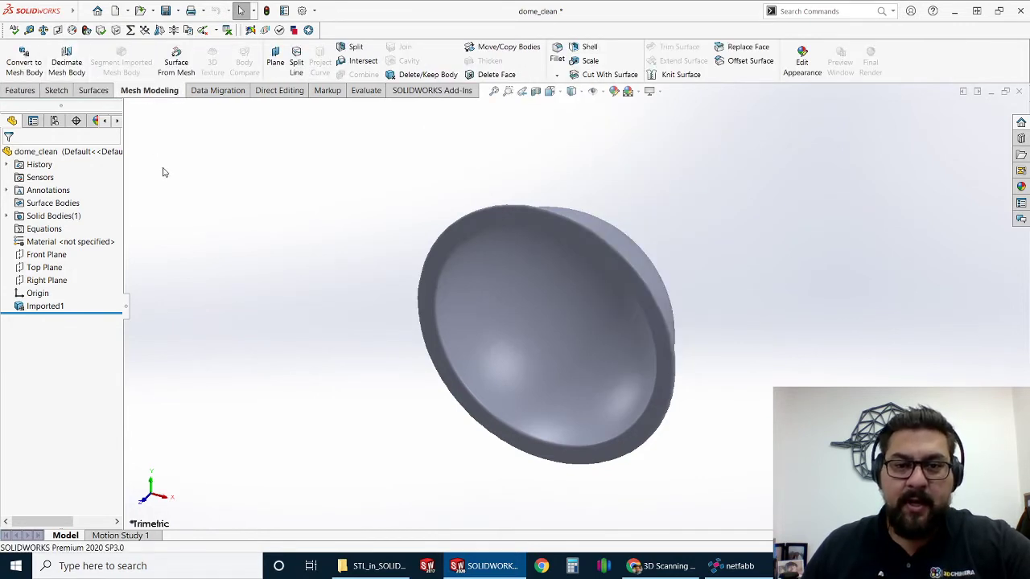
# Inspect the imported dome from its outer side and highlight its body in the expanded Solid Bodies folder
pyautogui.moveTo(383, 172); pyautogui.dragTo(246, 308, button='middle')
pyautogui.click(7, 215)
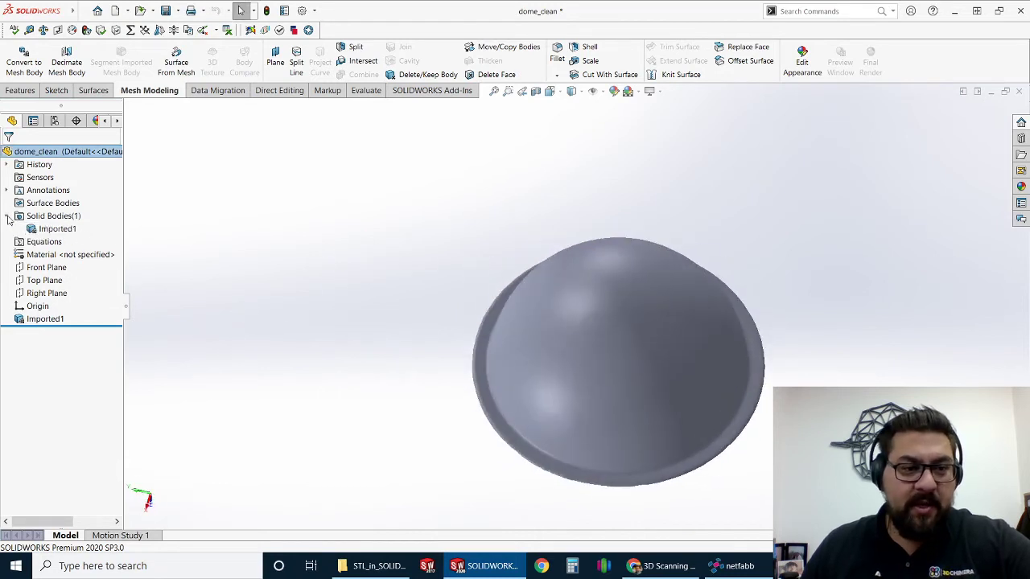
pyautogui.click(50, 230)
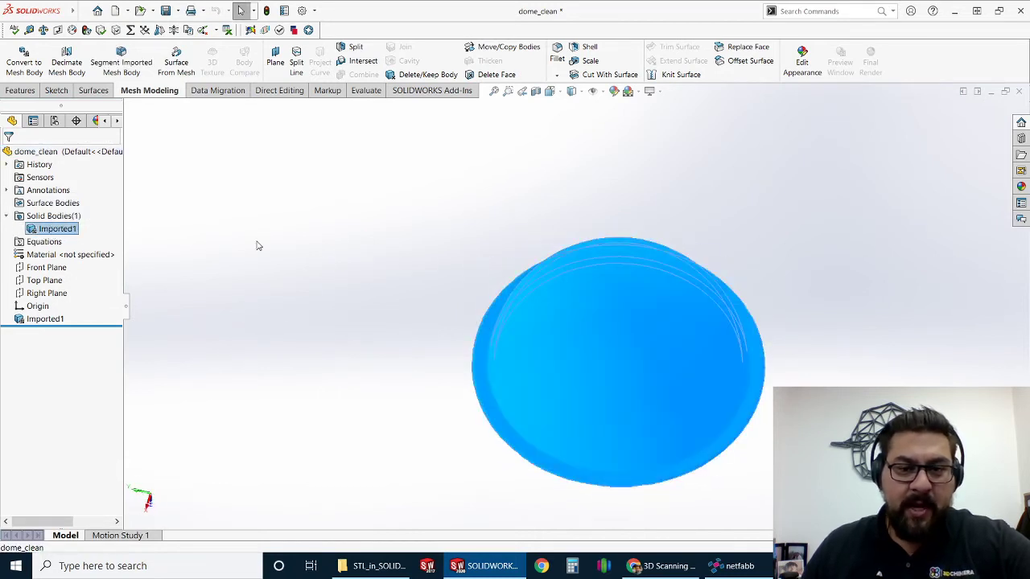
pyautogui.click(391, 208)
# Apply the Plain White scene to the dome_clean model
pyautogui.click(658, 92)
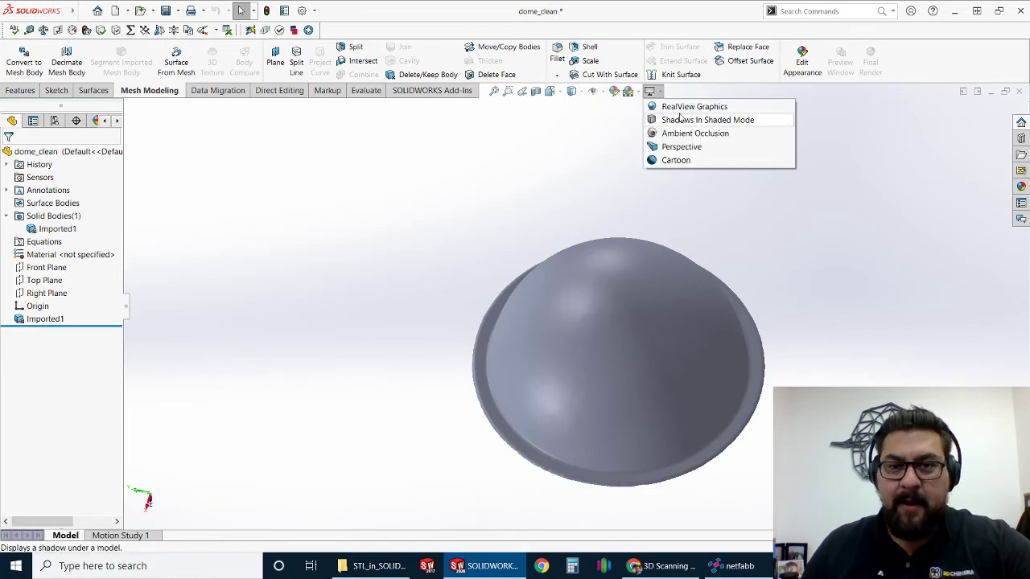
pyautogui.click(634, 91)
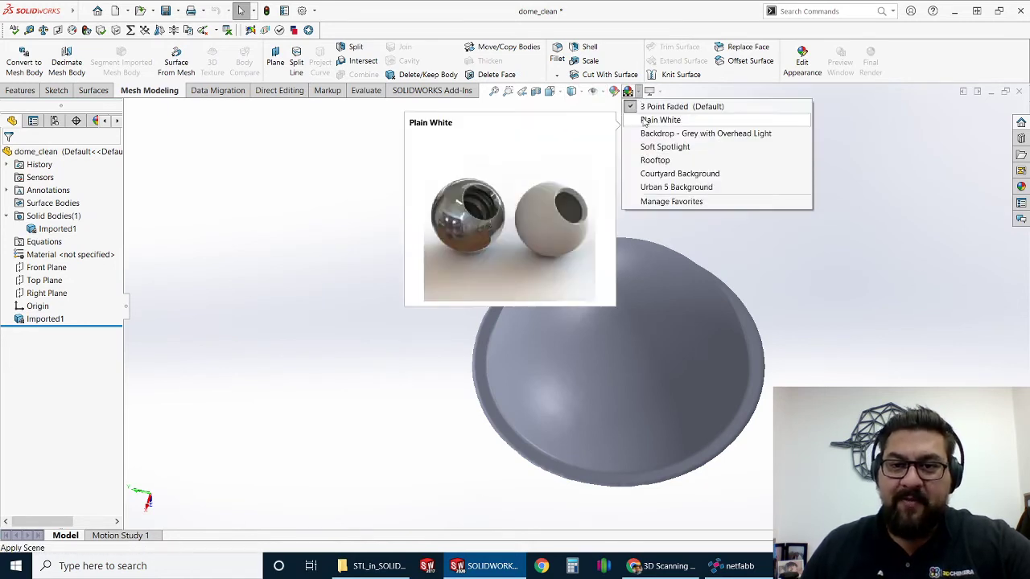
pyautogui.click(656, 120)
pyautogui.scroll(-4, 685, 434)
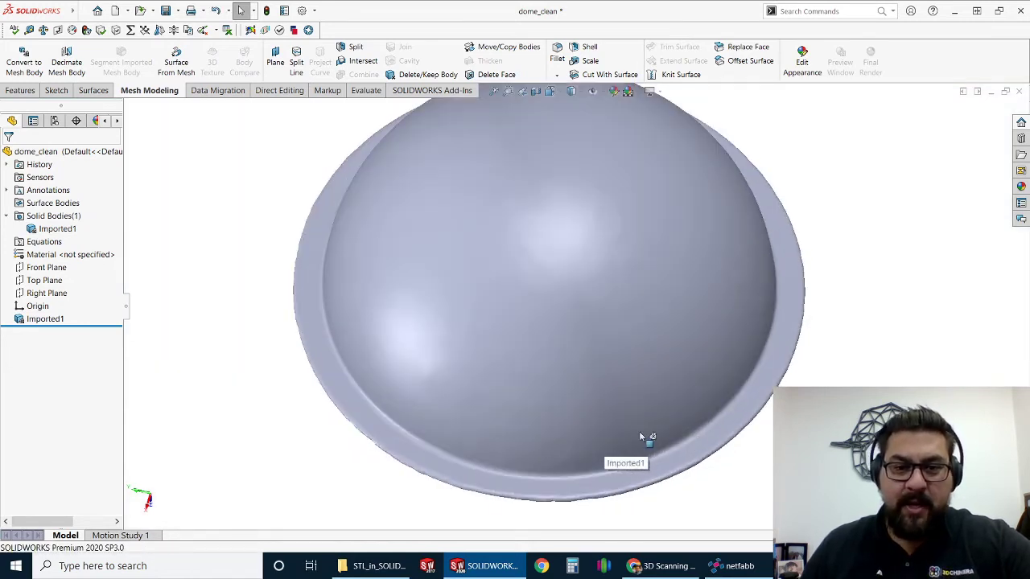
pyautogui.moveTo(609, 425); pyautogui.dragTo(558, 383, button='middle')
pyautogui.scroll(5, 558, 384)
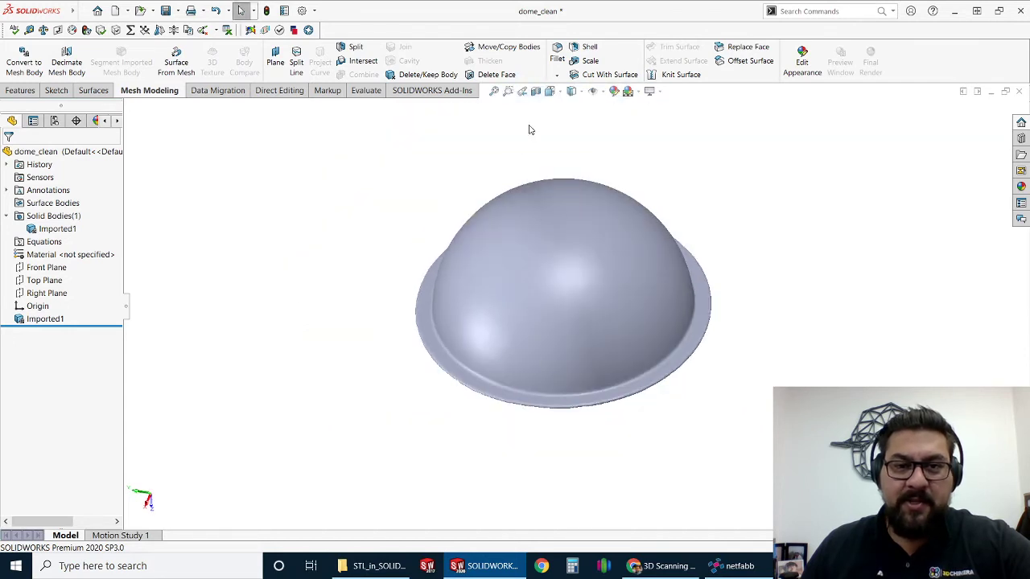
# Inspect the dome's hollow interior with a section view parallel to the Front Plane, and turn the section view off
pyautogui.click(534, 92)
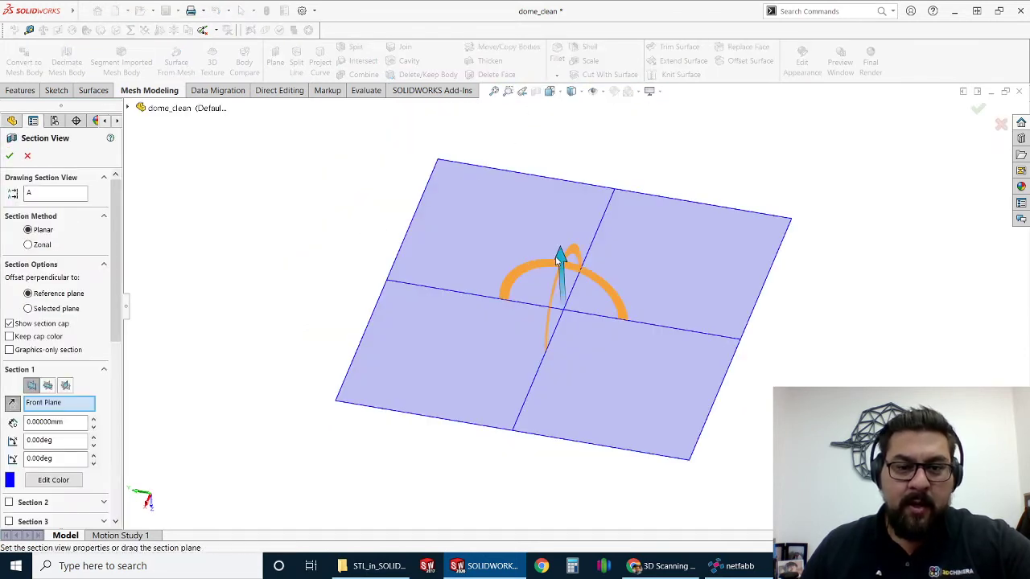
pyautogui.moveTo(560, 261); pyautogui.dragTo(205, 185)
pyautogui.click(8, 156)
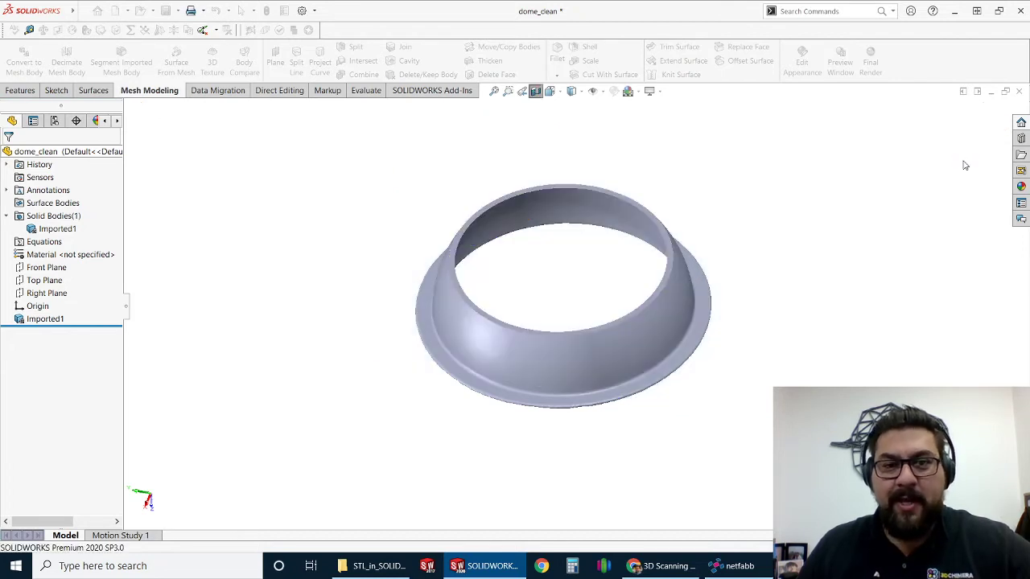
pyautogui.click(535, 91)
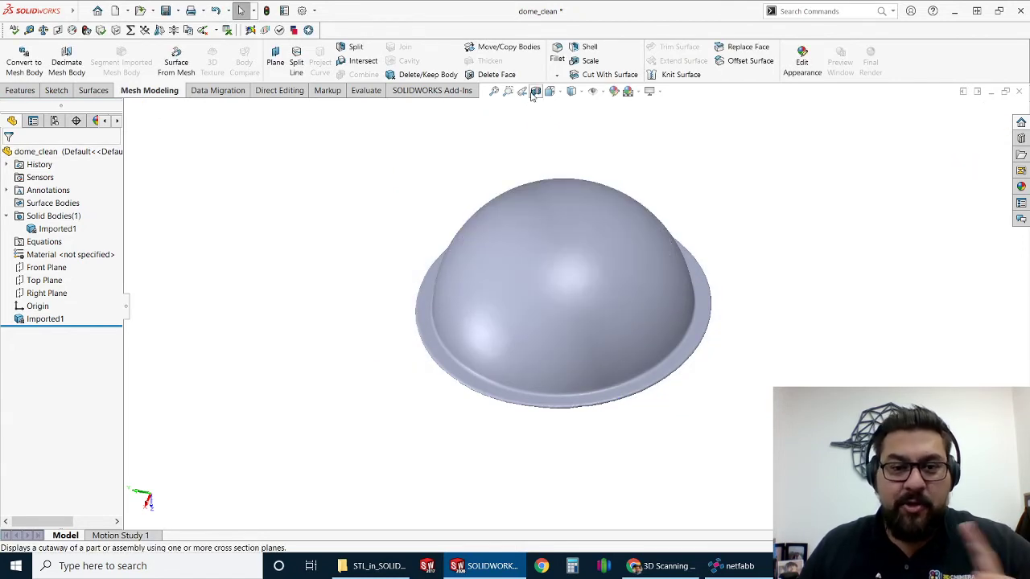
# Start an extruded cut on the Top Plane and sketch a circle about 16.9 mm in diameter, centred about 22 mm above the origin
pyautogui.click(44, 280)
pyautogui.moveTo(343, 358); pyautogui.dragTo(411, 370, button='middle')
pyautogui.click(11, 90)
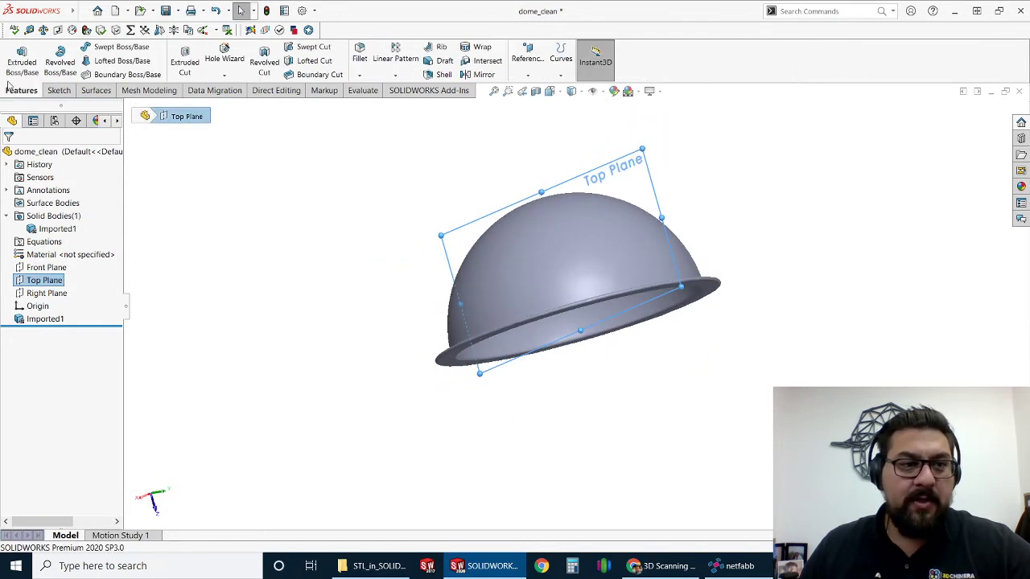
pyautogui.click(184, 60)
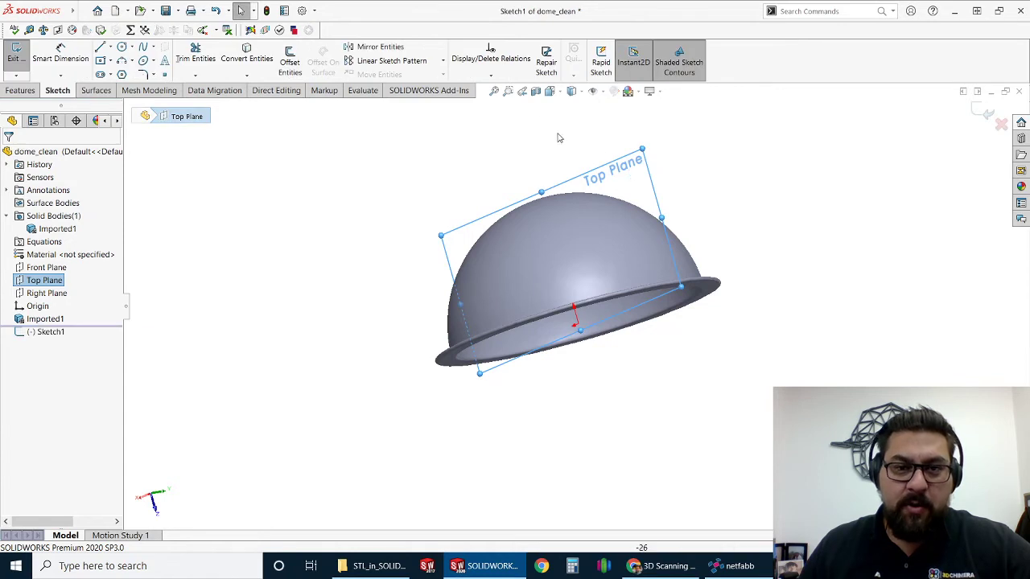
pyautogui.click(549, 91)
pyautogui.click(611, 153)
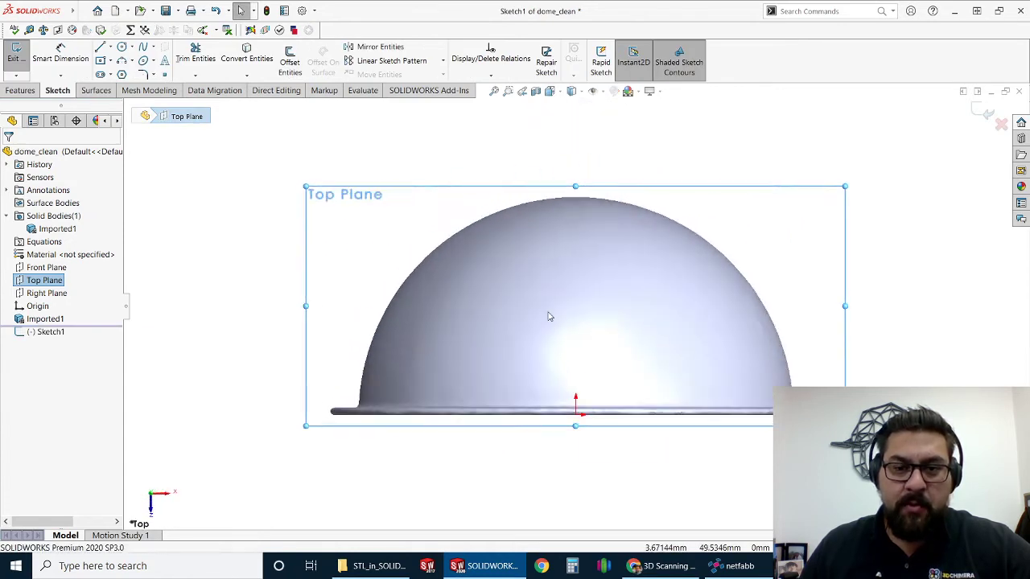
pyautogui.click(121, 46)
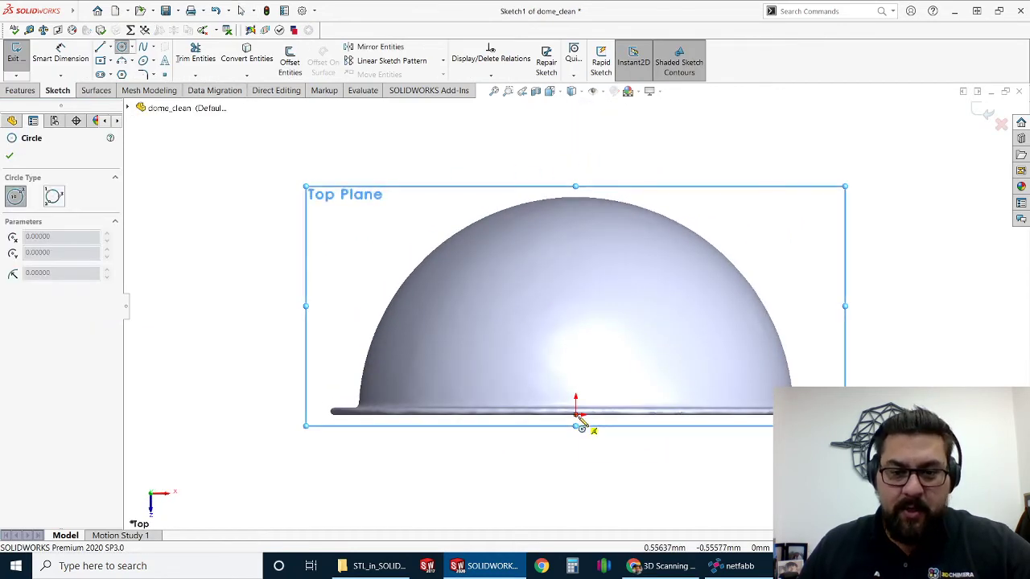
pyautogui.click(578, 325)
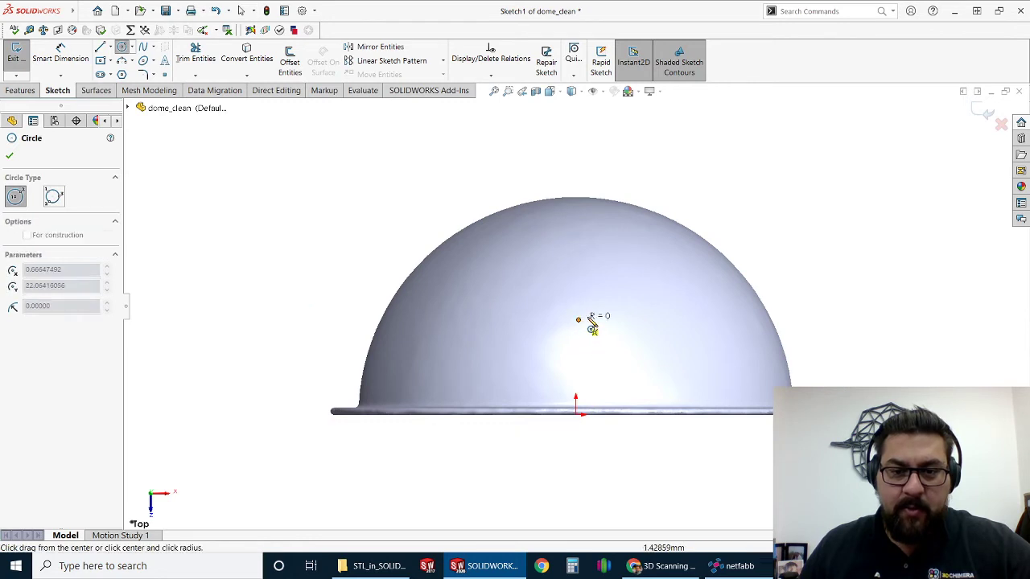
pyautogui.click(618, 314)
pyautogui.press('Escape')
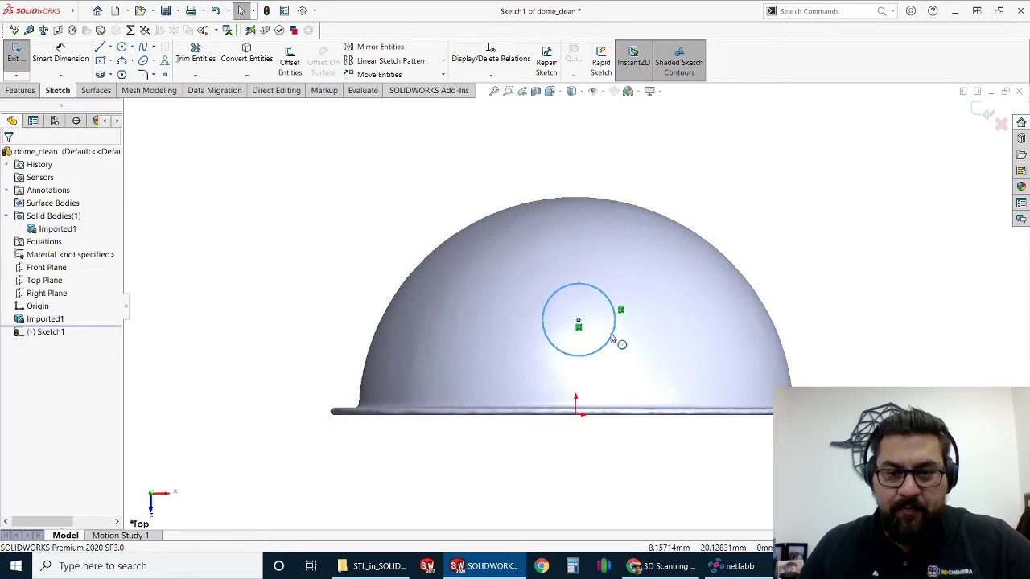
# Examine the mesh facets around the sketched circle and show the dome shaded without edges
pyautogui.scroll(-3, 620, 336)
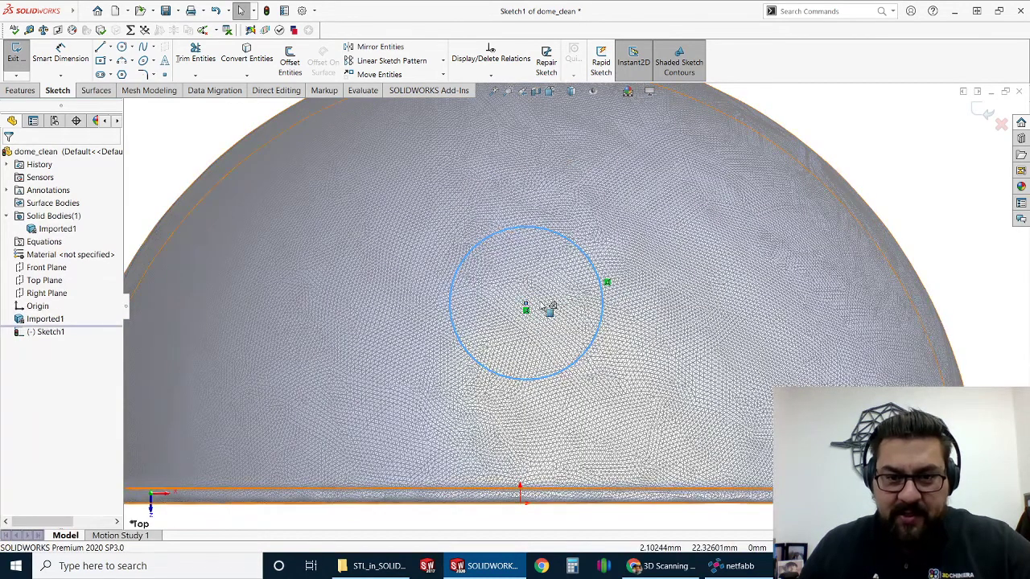
pyautogui.click(550, 91)
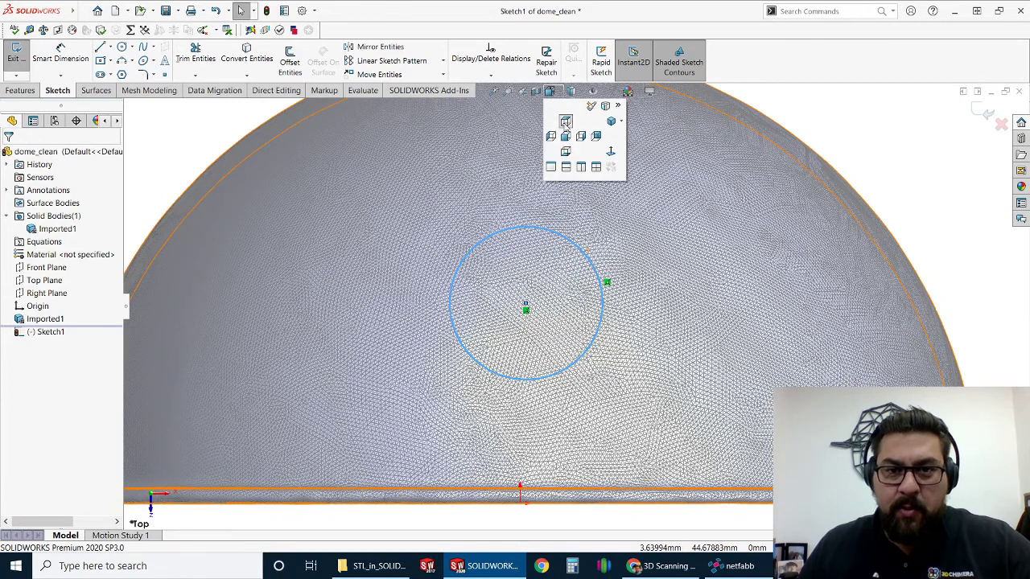
pyautogui.click(571, 91)
pyautogui.click(571, 121)
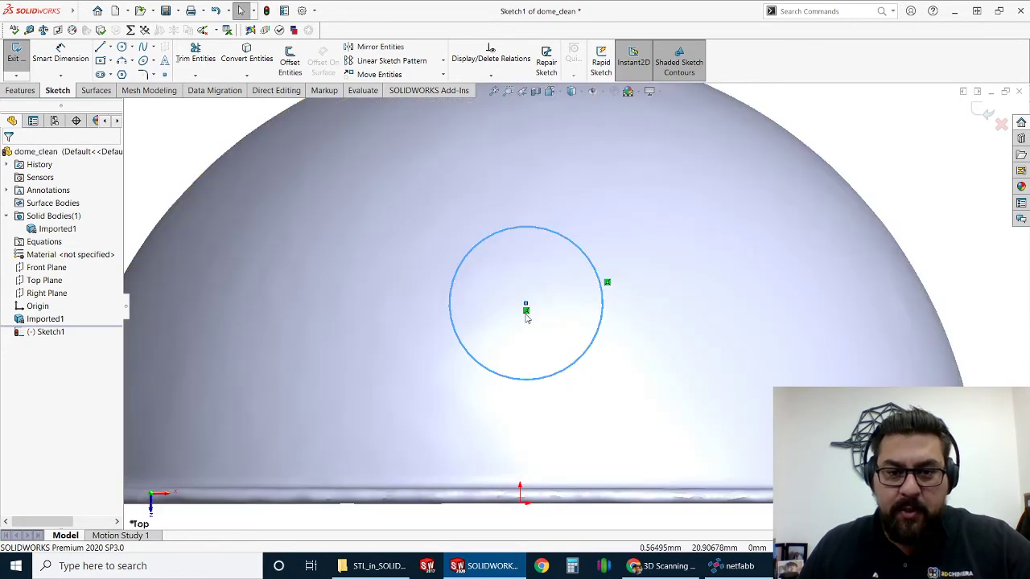
pyautogui.click(526, 314)
pyautogui.click(632, 298)
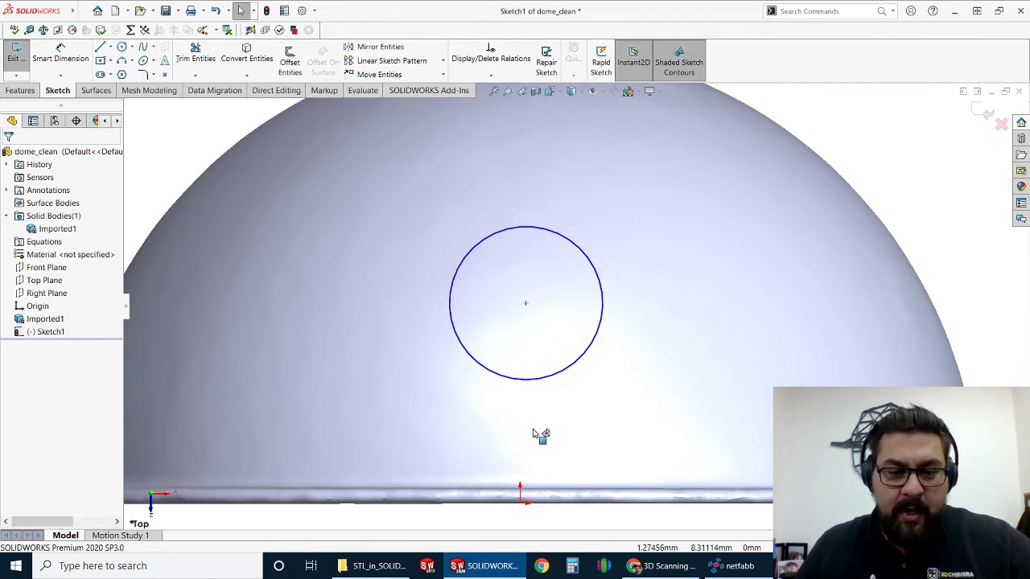
pyautogui.press('f')
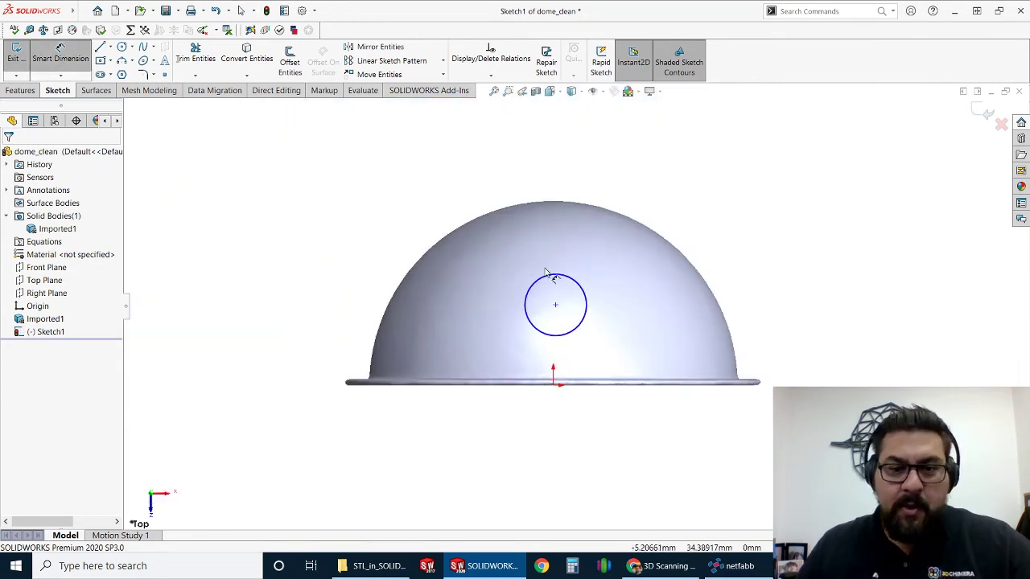
# Dimension the circle's centre 22 mm vertically above the origin
pyautogui.click(60, 54)
pyautogui.click(555, 304)
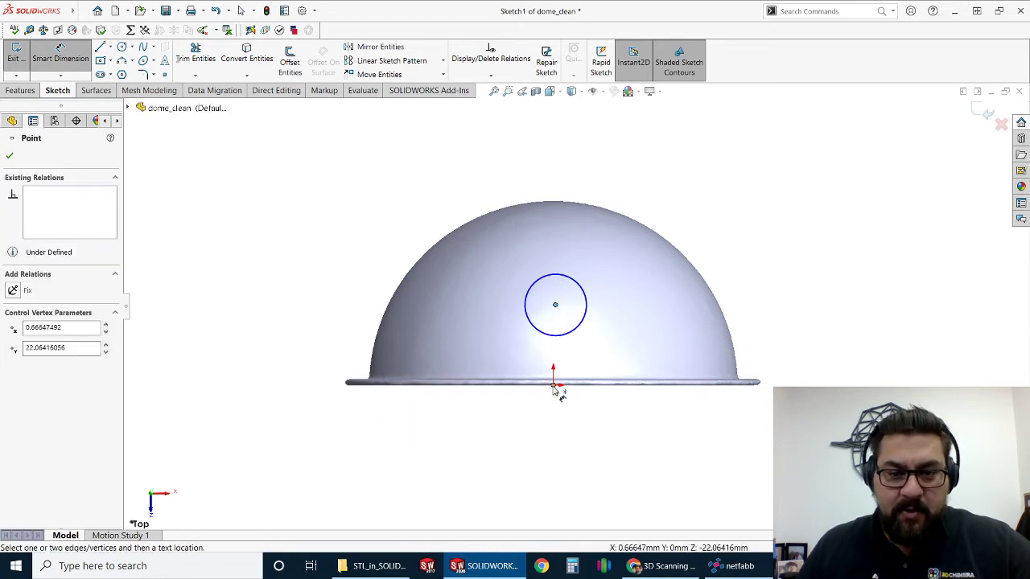
pyautogui.click(554, 385)
pyautogui.click(434, 348)
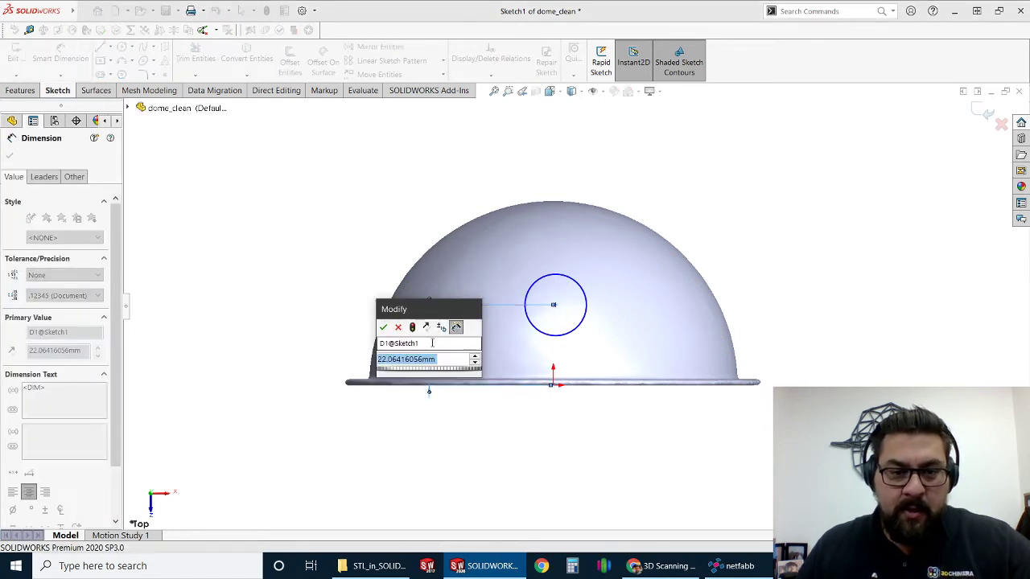
pyautogui.write('22')
pyautogui.press('Return')
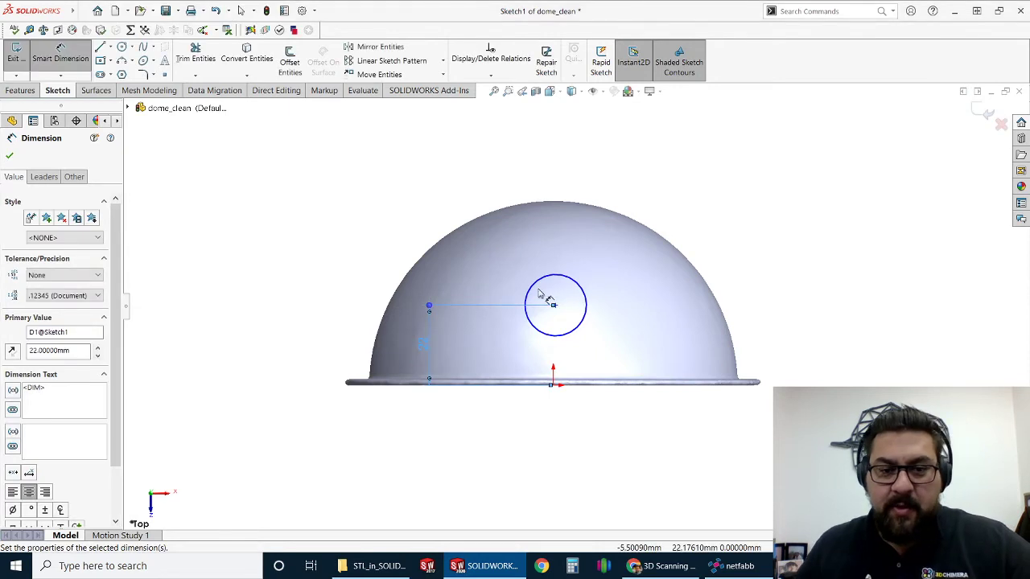
# Dimension the circle's diameter as 18 mm
pyautogui.click(580, 281)
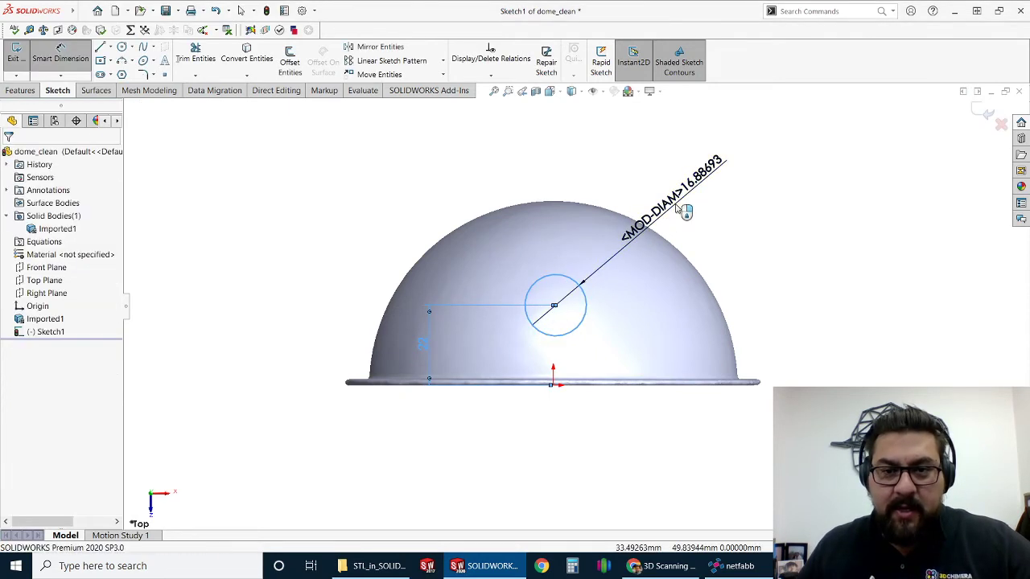
pyautogui.click(685, 211)
pyautogui.write('18')
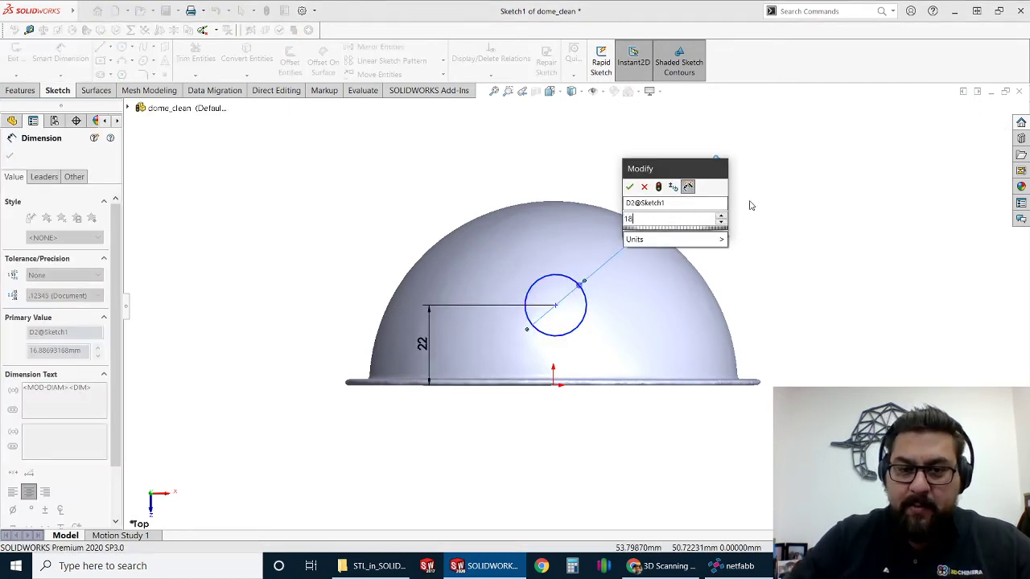
pyautogui.press('Return')
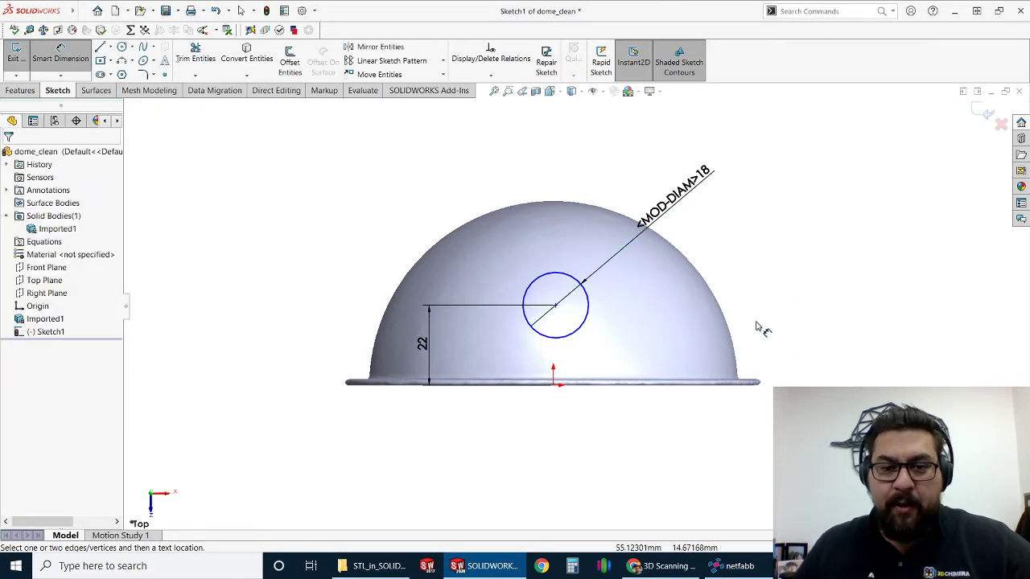
# Try to cut the 18 mm circle through the dome mesh with Through All - Both, and exit the sketch
pyautogui.moveTo(765, 294); pyautogui.dragTo(245, 340, button='middle')
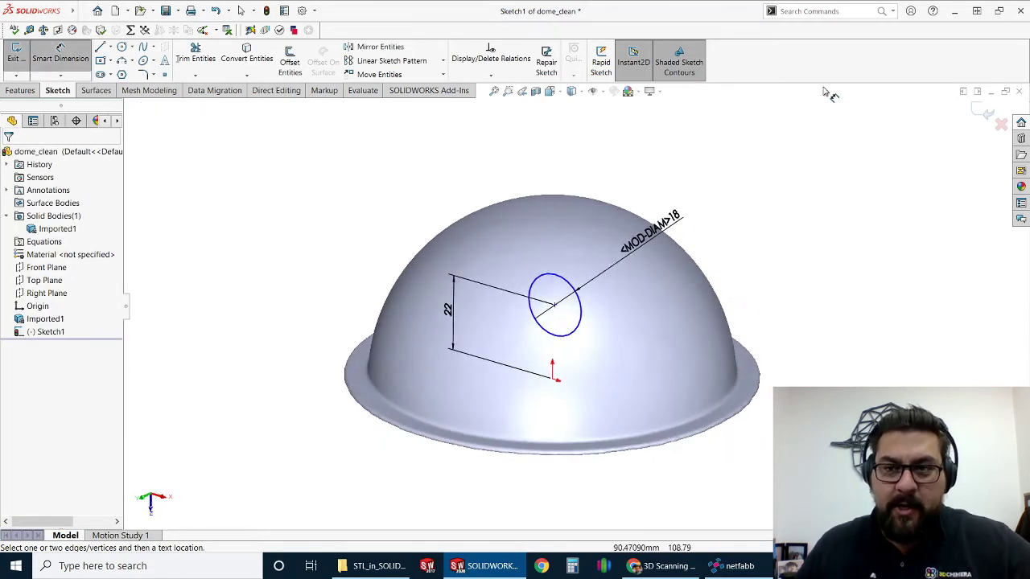
pyautogui.click(987, 110)
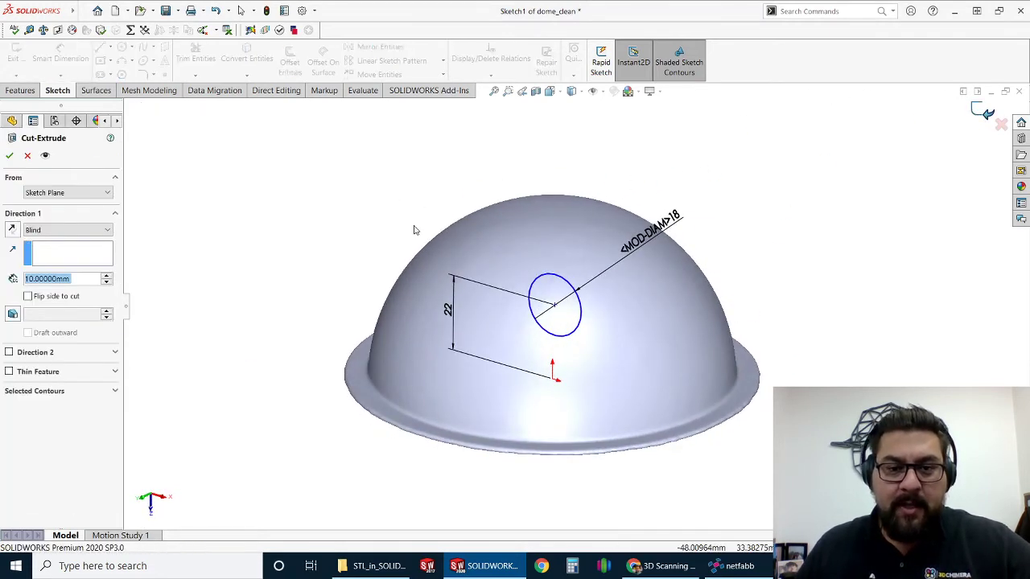
pyautogui.click(55, 232)
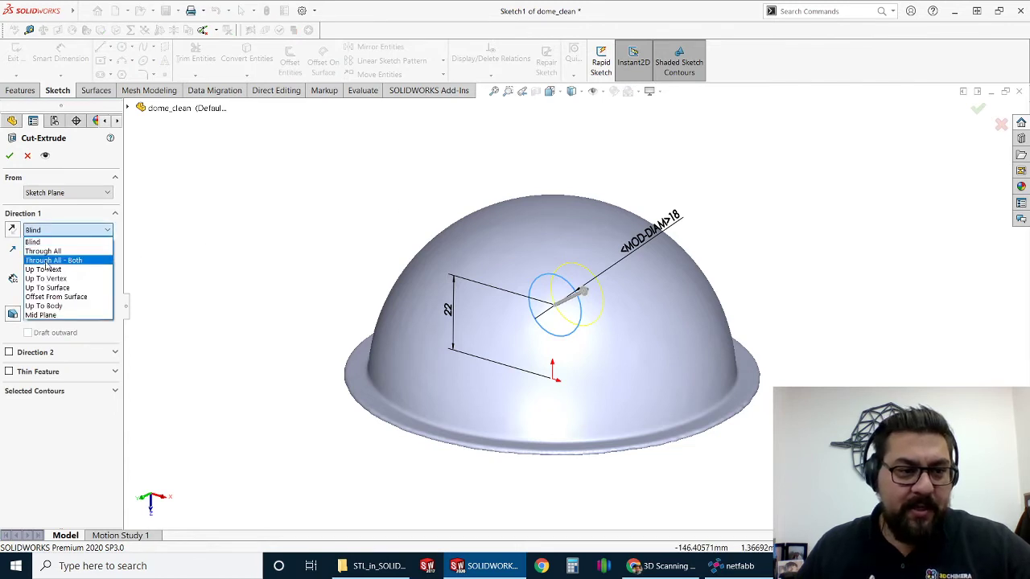
pyautogui.click(53, 260)
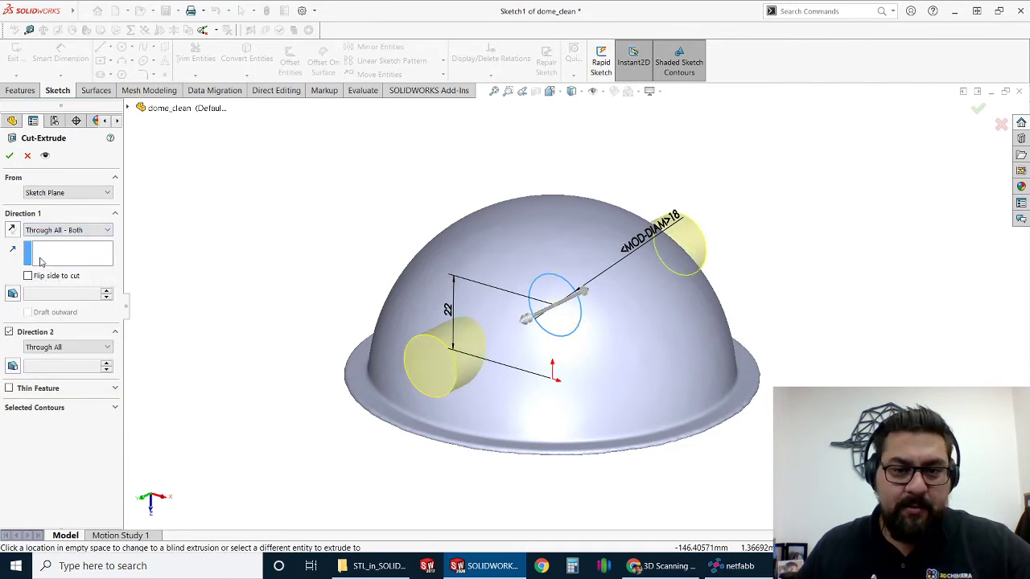
pyautogui.click(9, 155)
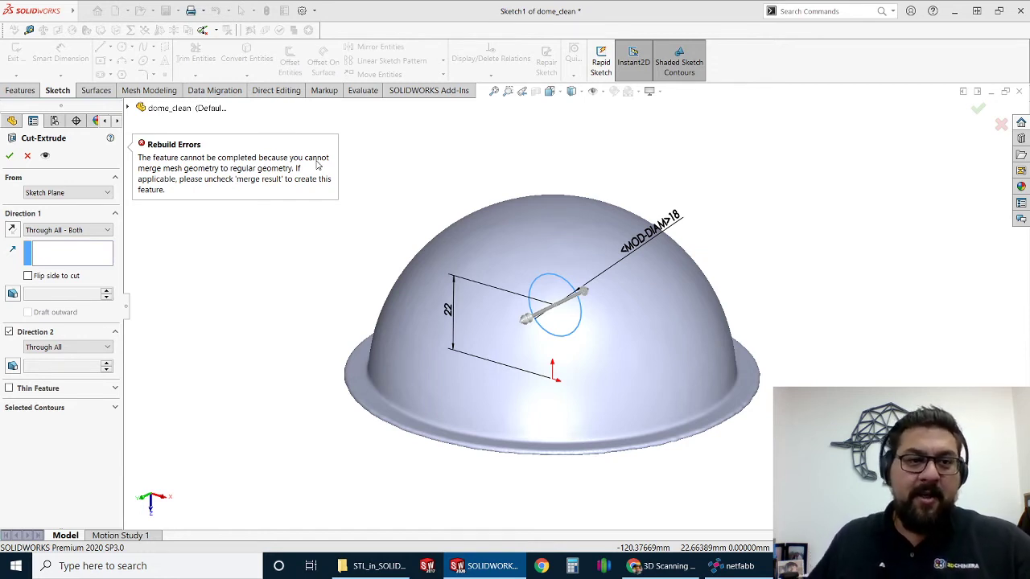
pyautogui.click(27, 157)
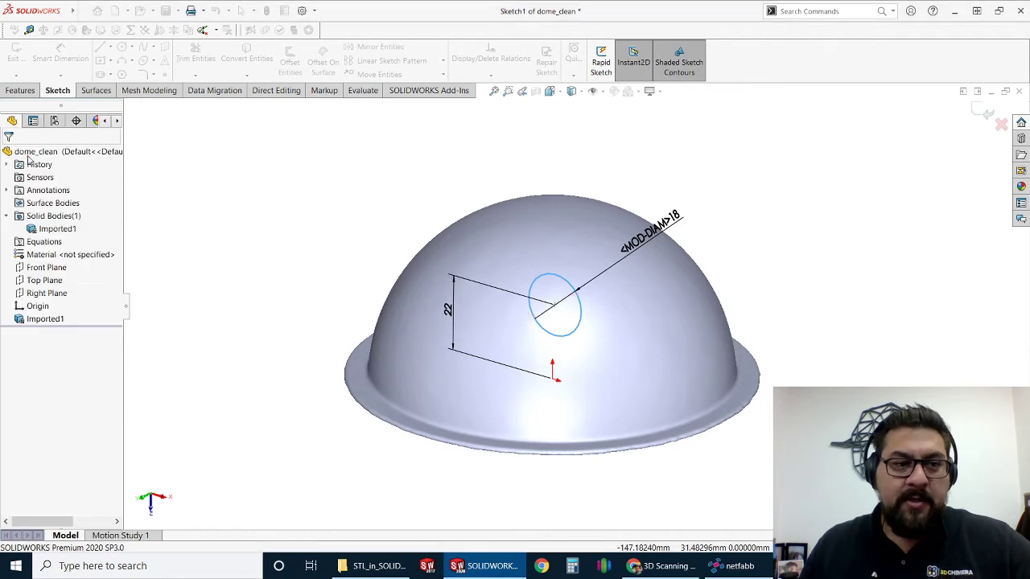
pyautogui.click(986, 112)
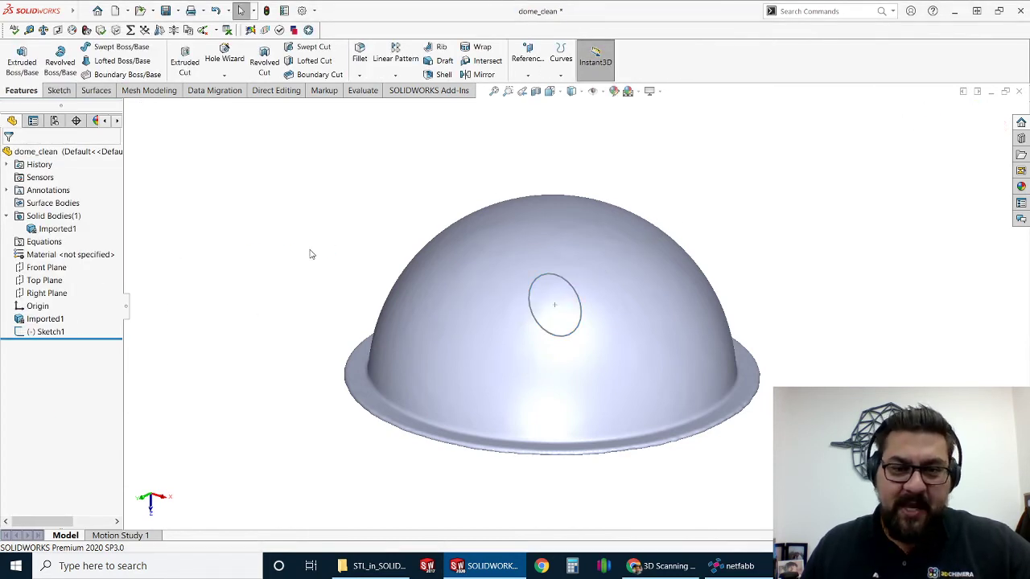
# Extrude the 18 mm circle sketch 125 mm from its mid plane through the dome as a separate body, without merging the result
pyautogui.moveTo(319, 247); pyautogui.dragTo(453, 461, button='middle')
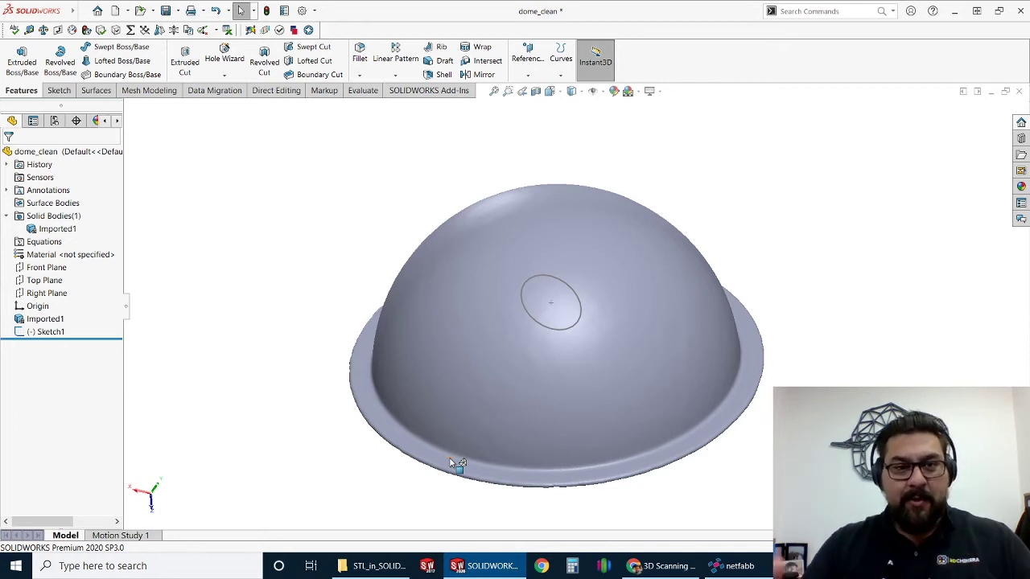
pyautogui.click(40, 334)
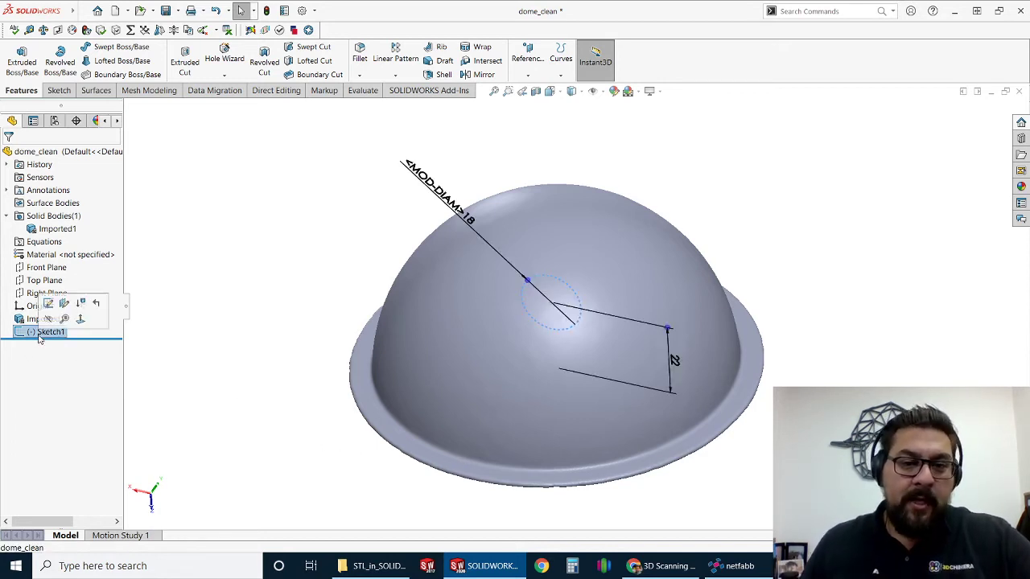
pyautogui.click(22, 60)
pyautogui.click(50, 232)
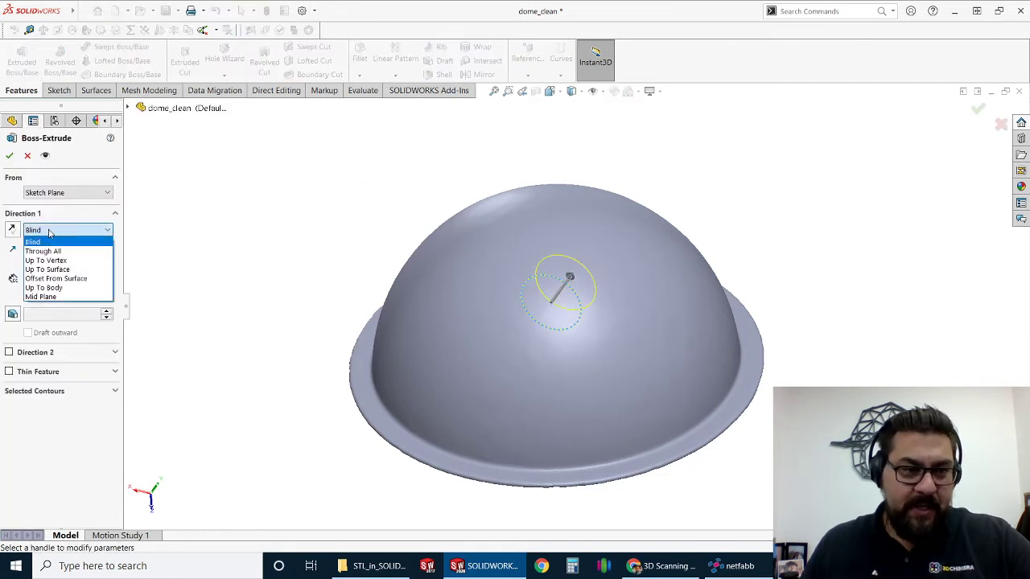
pyautogui.click(46, 301)
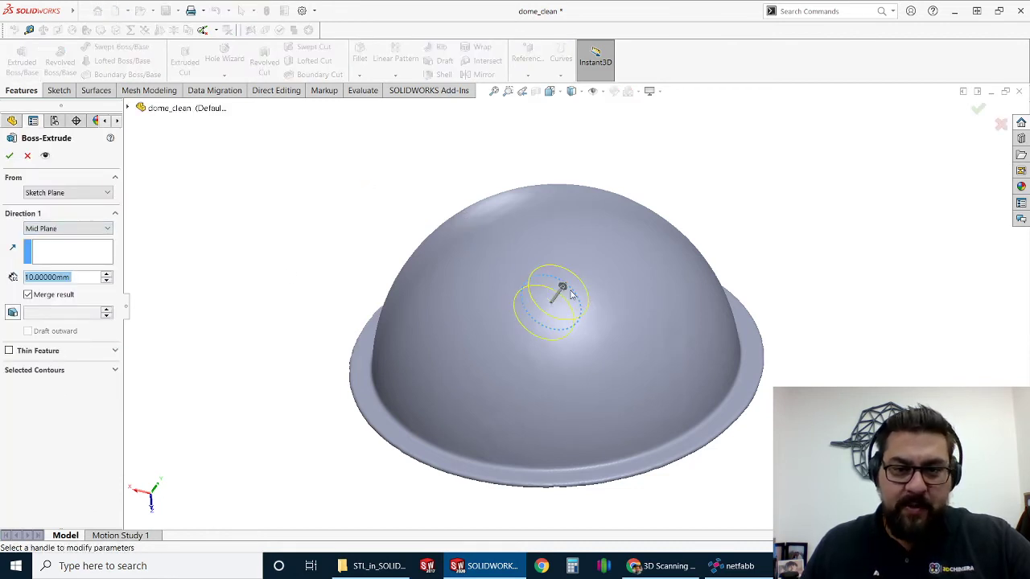
pyautogui.moveTo(561, 288); pyautogui.dragTo(708, 197)
pyautogui.moveTo(804, 276); pyautogui.dragTo(768, 291, button='middle')
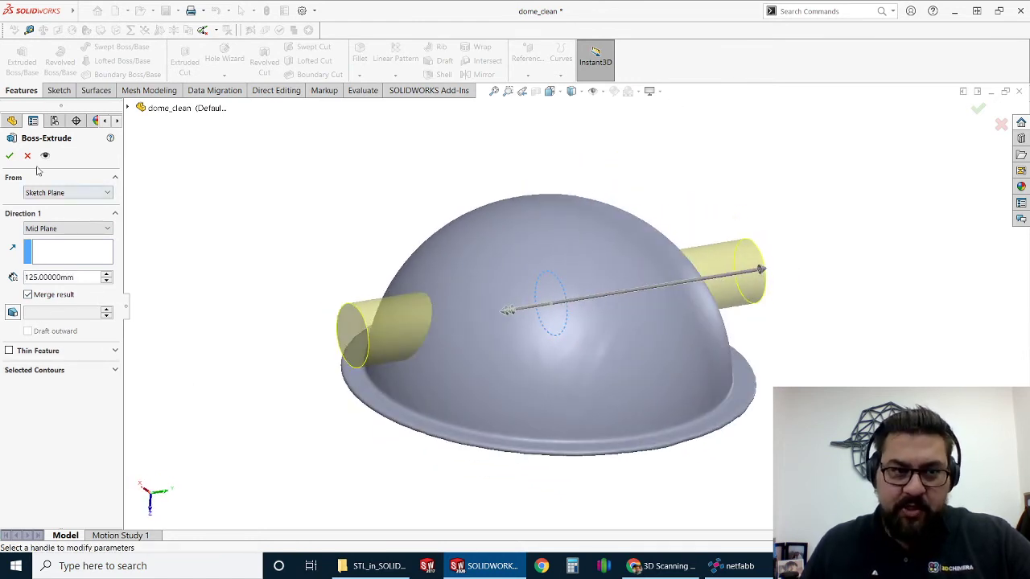
pyautogui.click(9, 155)
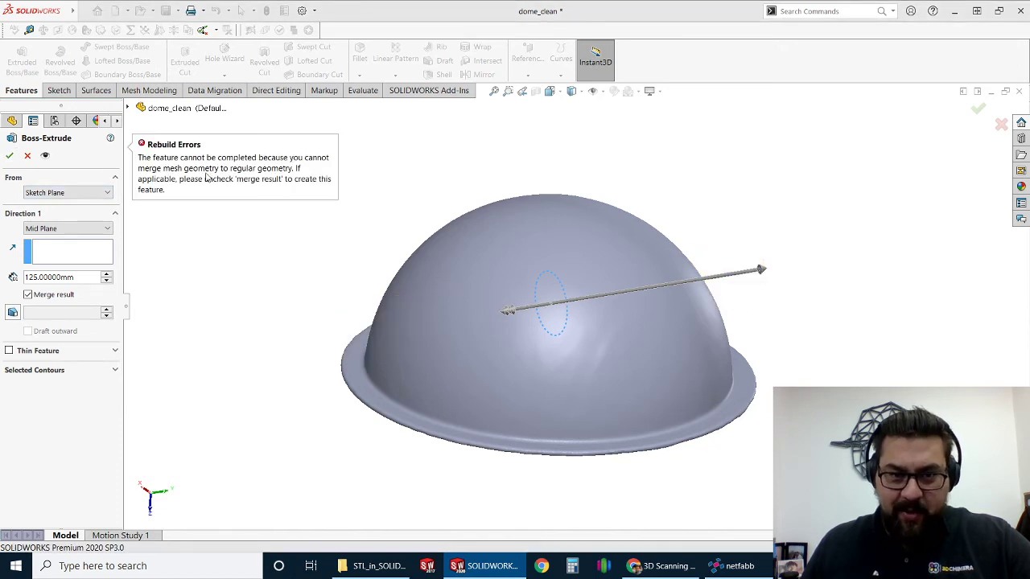
pyautogui.click(28, 295)
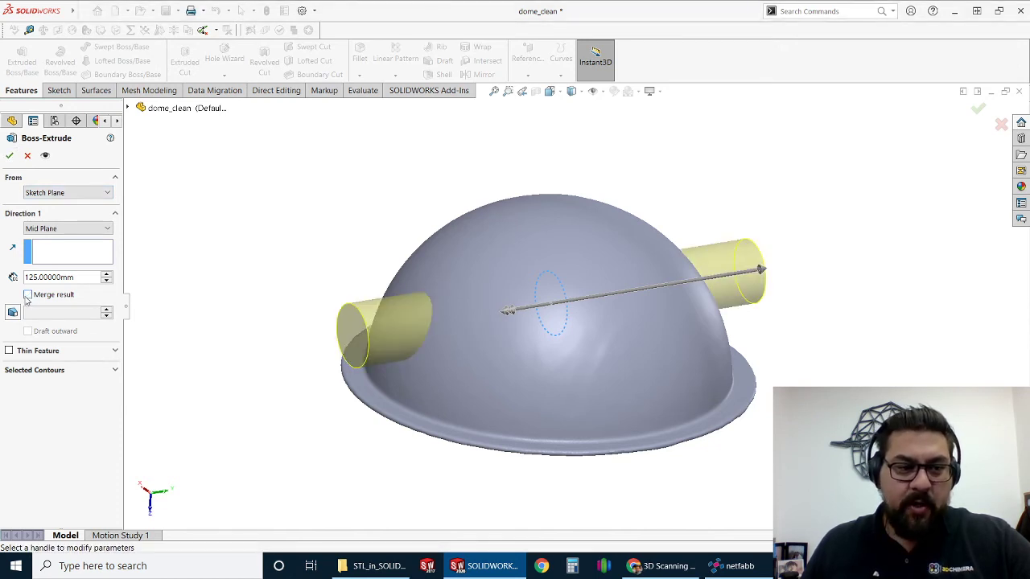
pyautogui.click(9, 156)
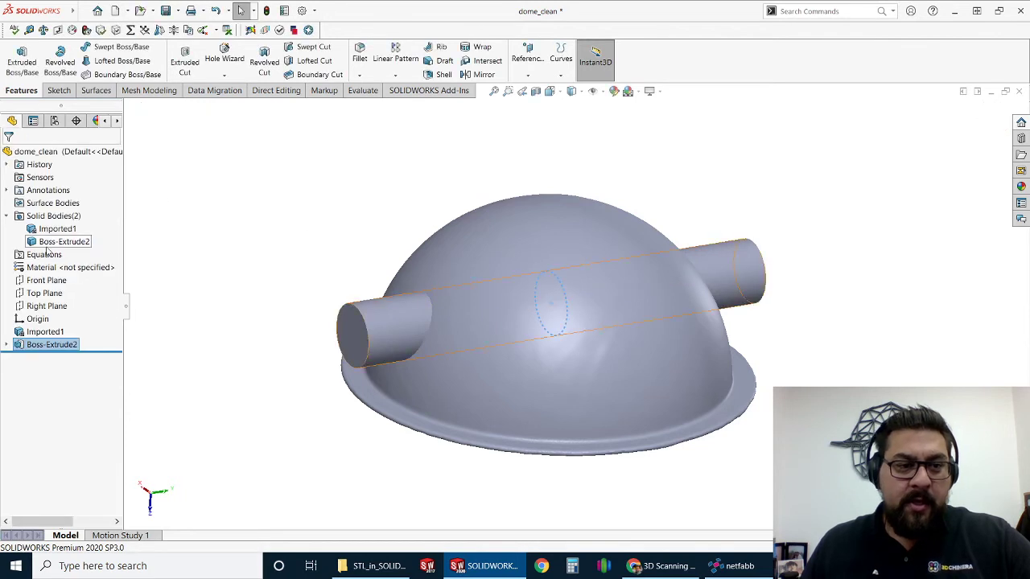
# Show the display settings beside the feature tree and give the extruded cylinder body a turquoise appearance
pyautogui.click(117, 123)
pyautogui.moveTo(139, 310); pyautogui.dragTo(195, 228)
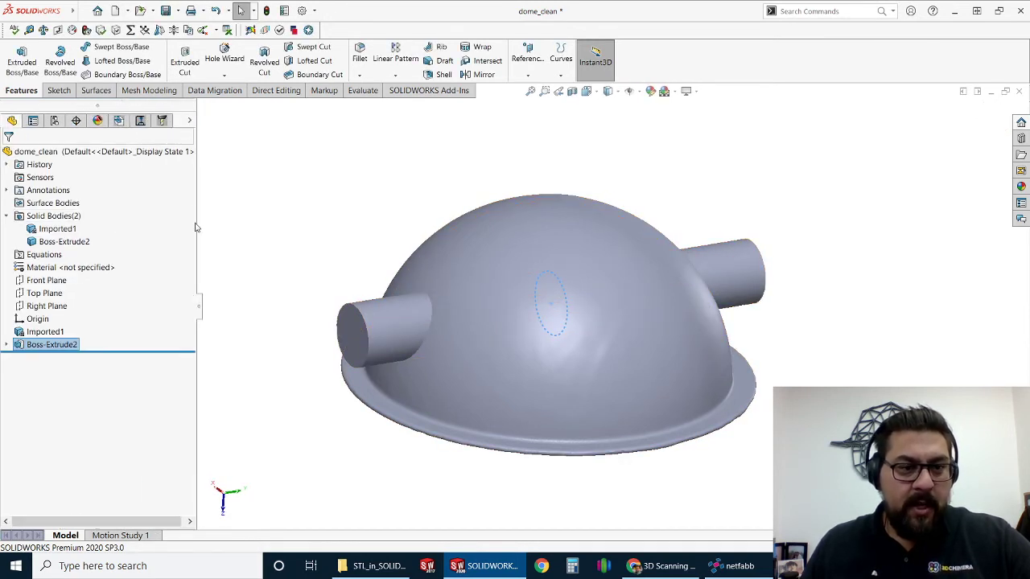
pyautogui.click(189, 122)
pyautogui.click(228, 246)
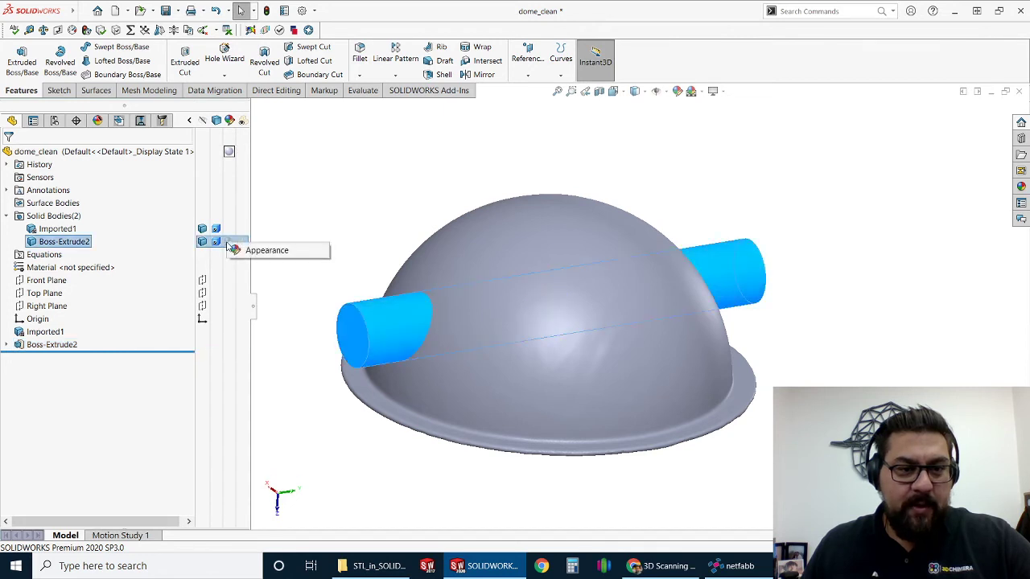
pyautogui.click(248, 255)
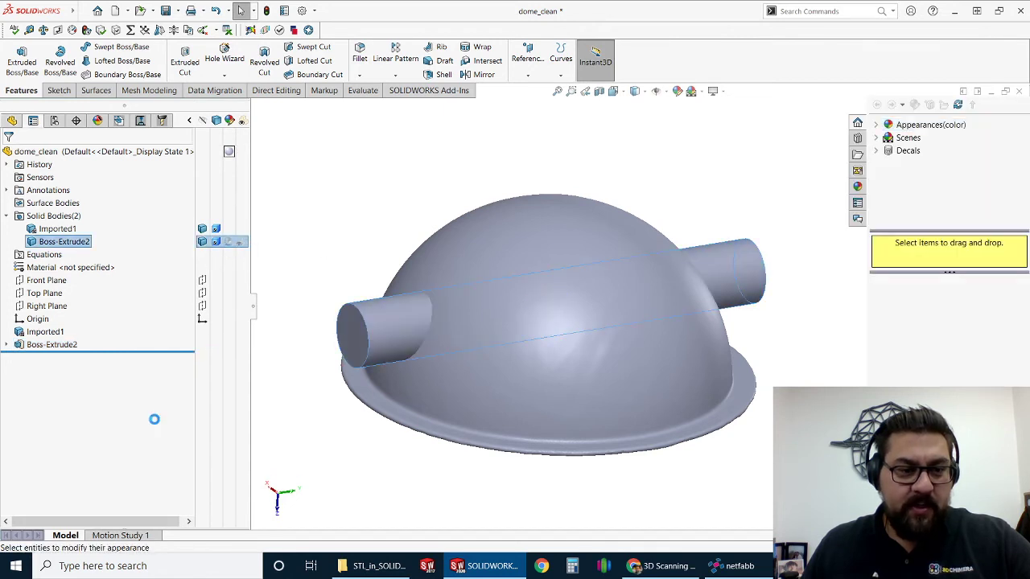
pyautogui.click(126, 415)
pyautogui.click(9, 156)
pyautogui.moveTo(337, 296); pyautogui.dragTo(268, 443, button='middle')
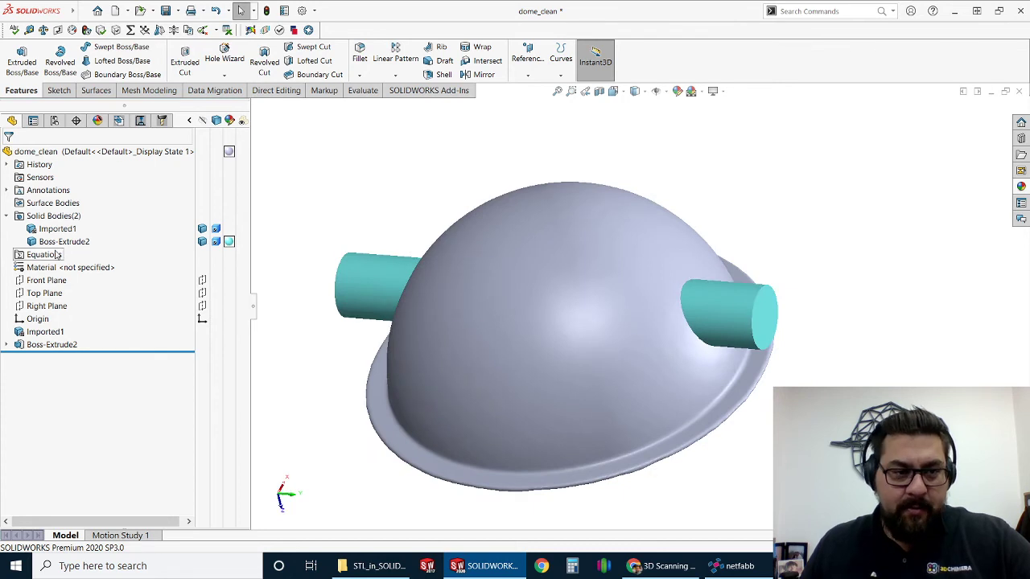
# Convert the cylinder to a mesh body with the mesh refinement set close to Fine, without keeping the original body
pyautogui.click(149, 90)
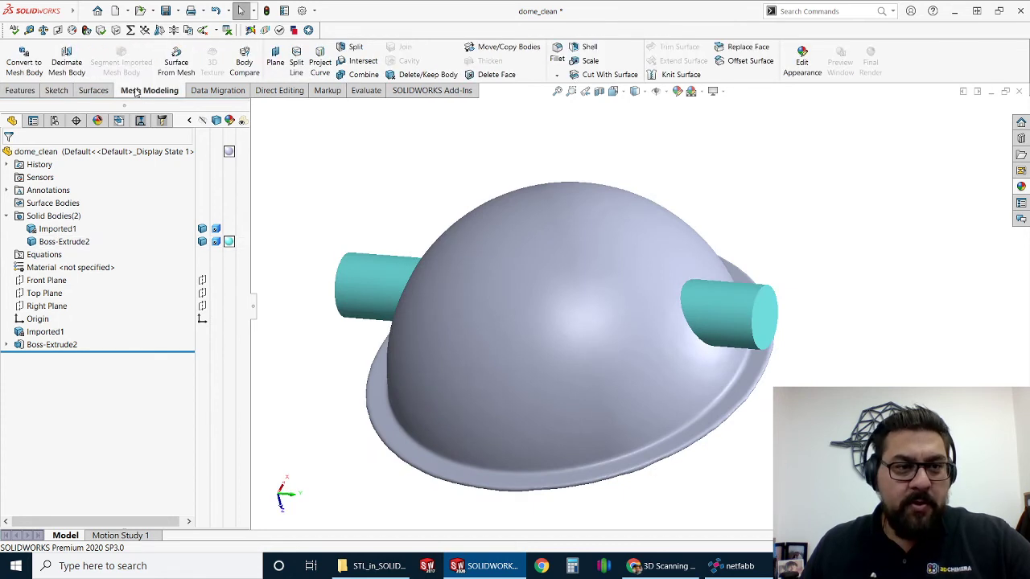
pyautogui.click(48, 242)
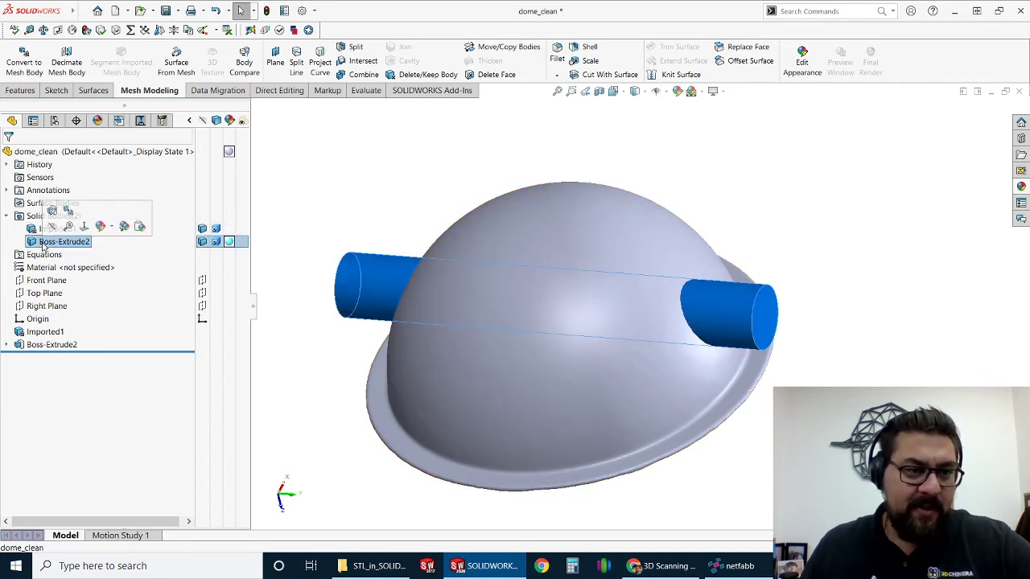
pyautogui.click(16, 68)
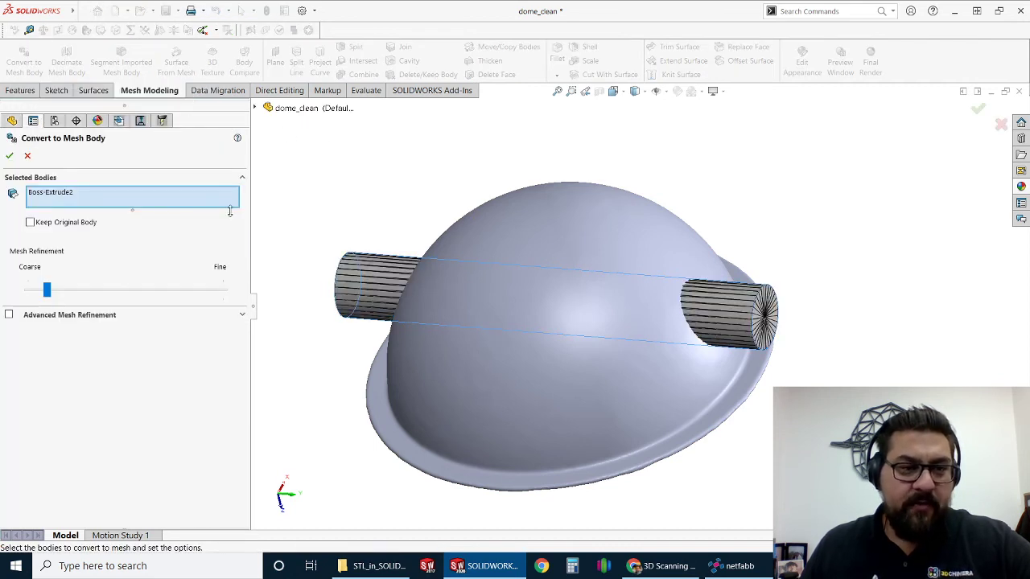
pyautogui.moveTo(45, 291); pyautogui.dragTo(213, 289)
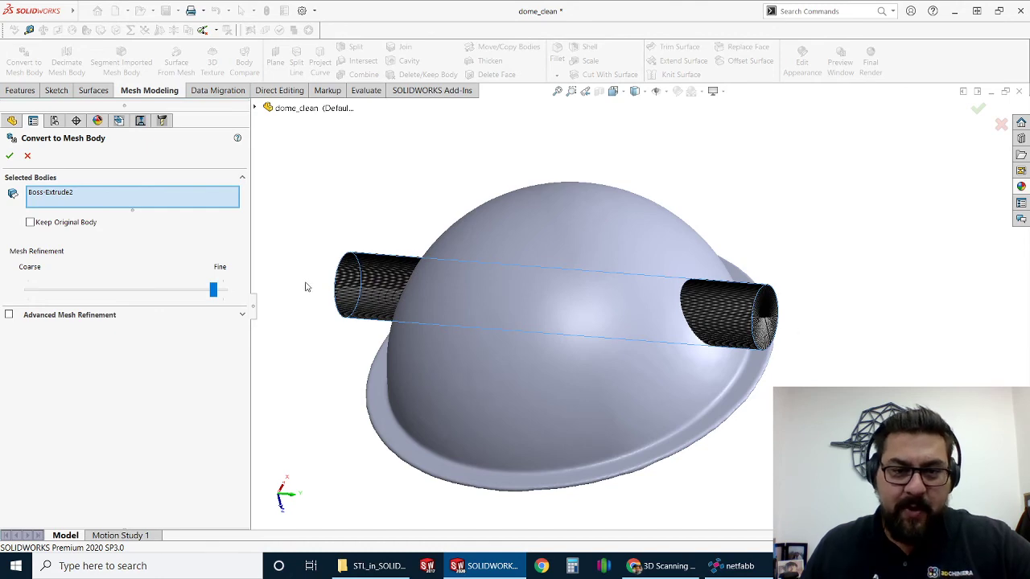
pyautogui.scroll(3, 357, 296)
pyautogui.scroll(-6, 493, 306)
pyautogui.scroll(-3, 820, 296)
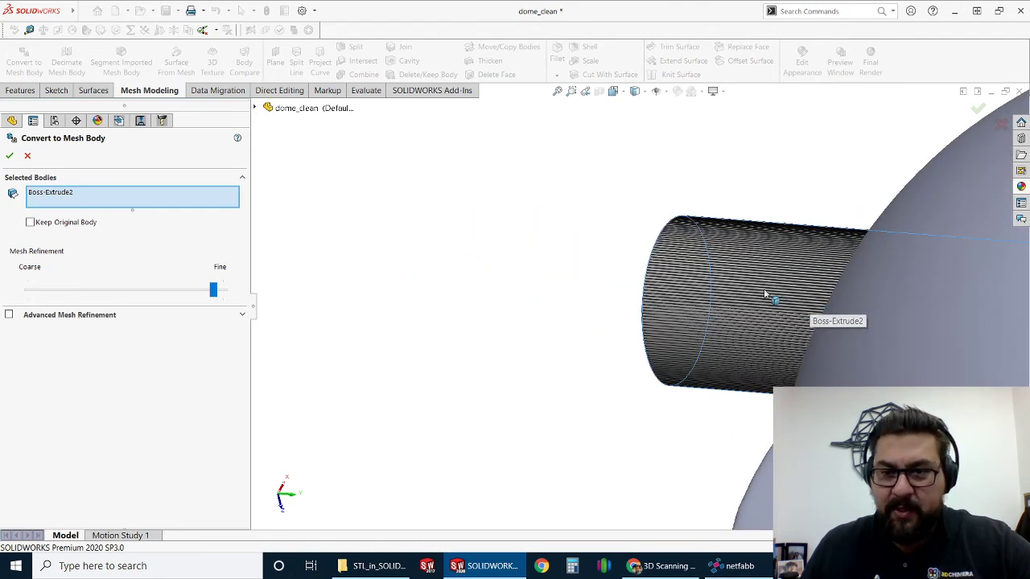
pyautogui.scroll(6, 721, 303)
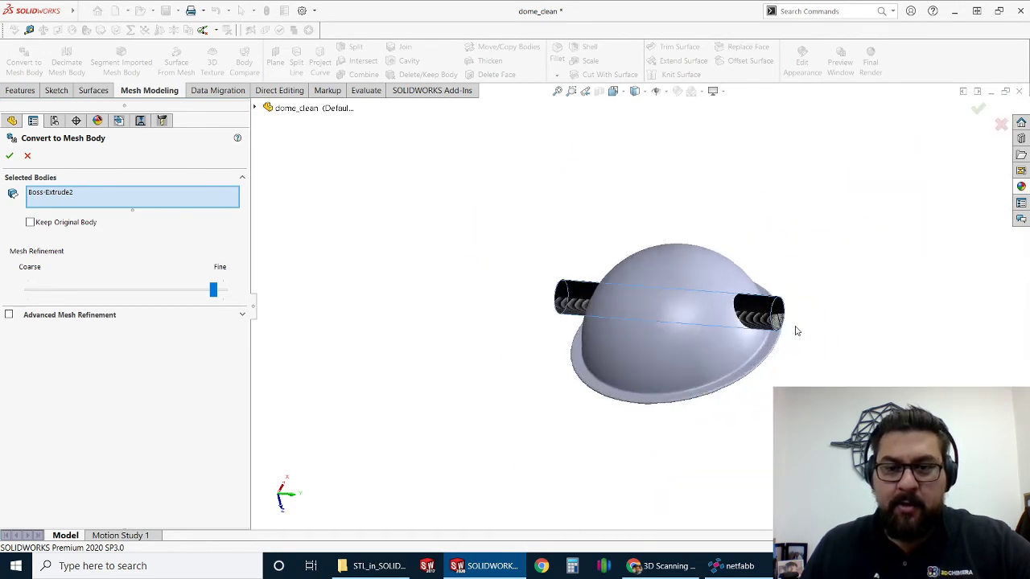
pyautogui.click(9, 155)
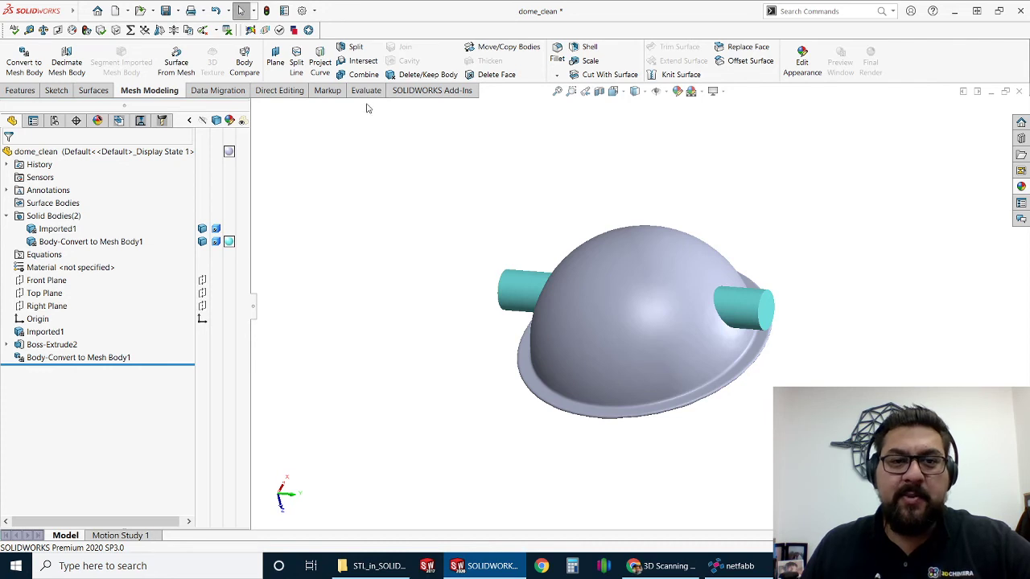
# Combine the bodies with Subtract, using the dome as the main body and the converted cylinder as the body to subtract
pyautogui.click(356, 74)
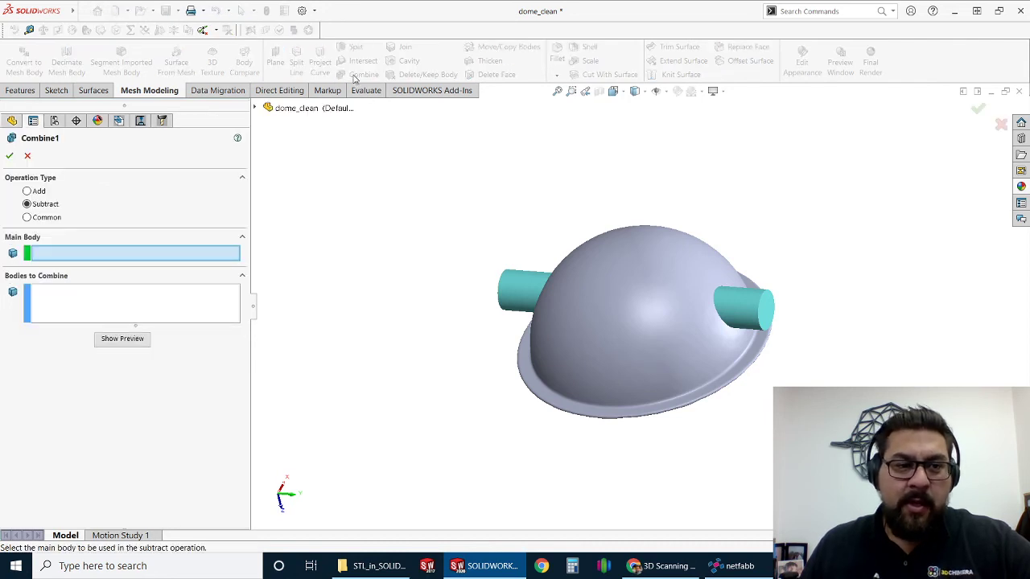
pyautogui.click(38, 193)
pyautogui.click(32, 204)
pyautogui.click(29, 218)
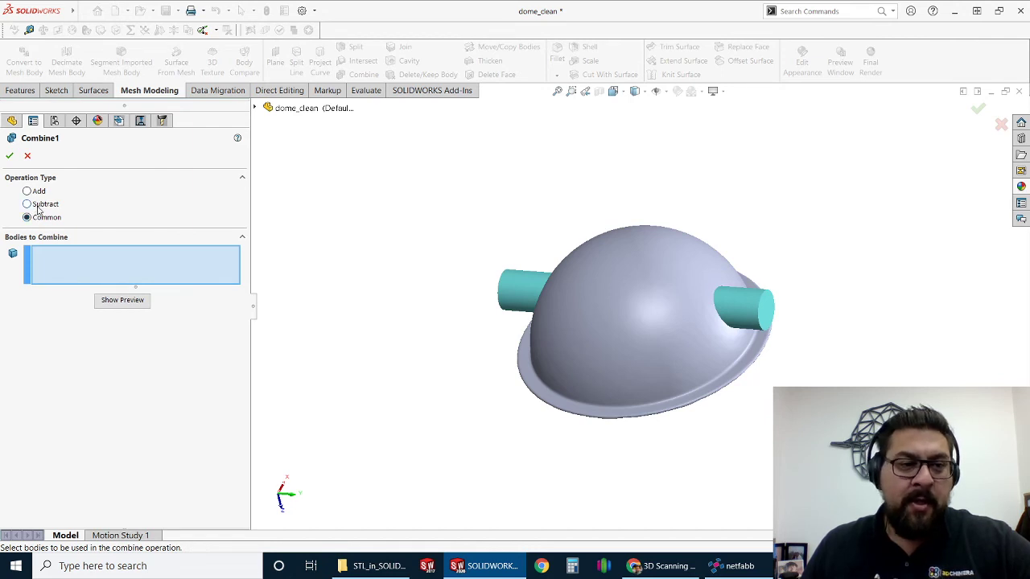
pyautogui.click(36, 207)
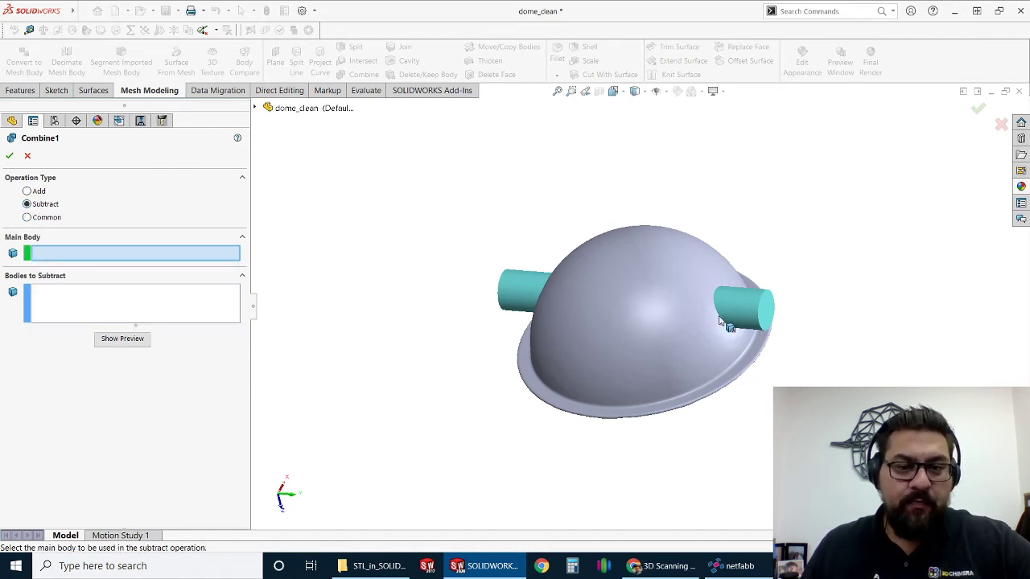
pyautogui.click(641, 351)
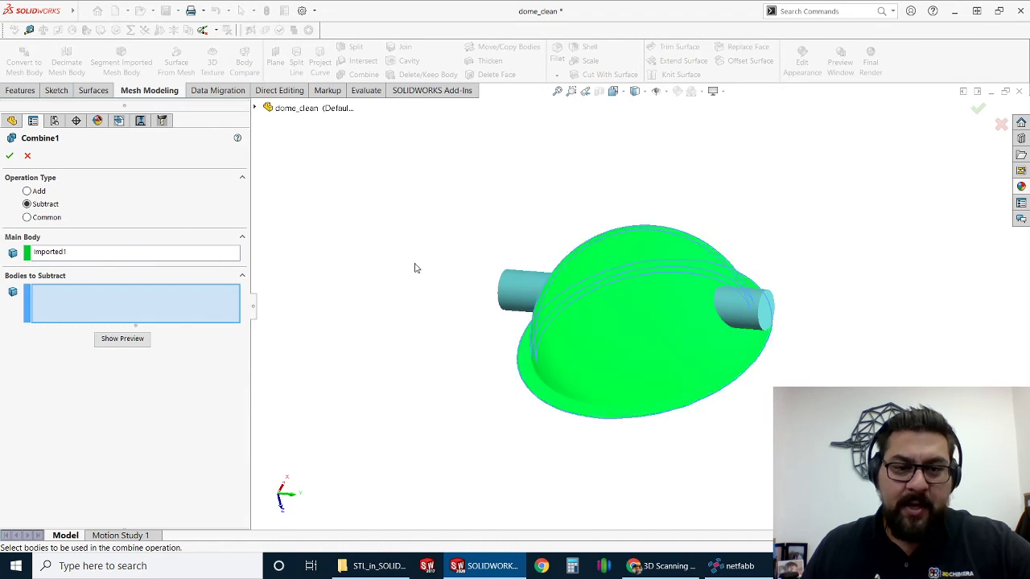
pyautogui.click(528, 294)
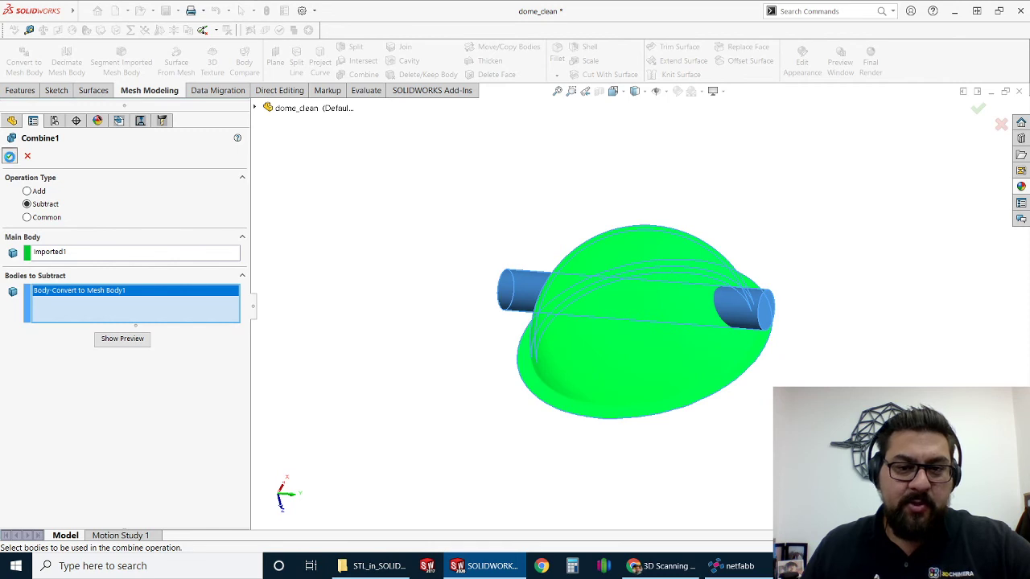
pyautogui.click(10, 156)
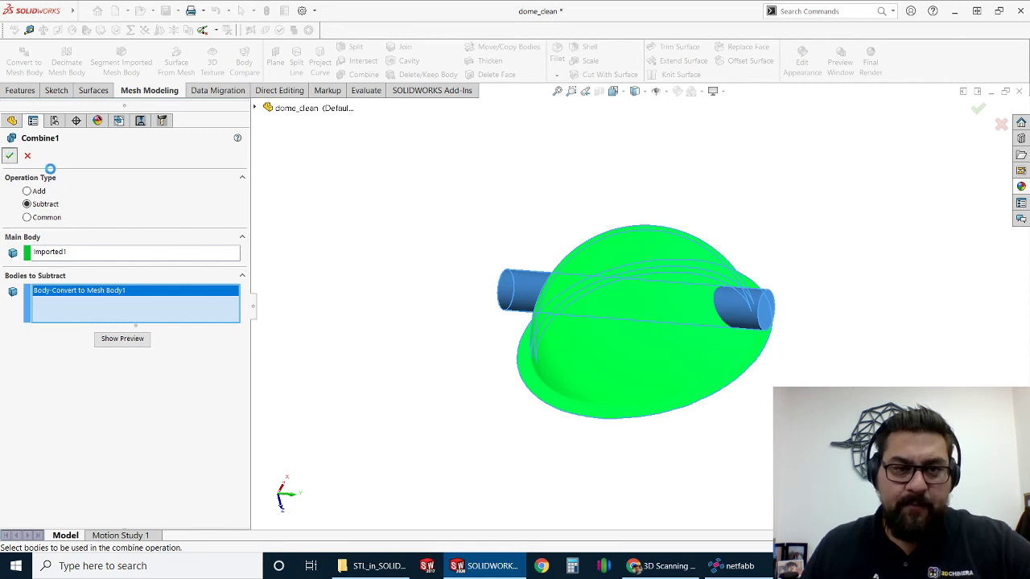
pyautogui.click(382, 270)
# Examine the hole cut through the dome and the mesh facets on and around its inner wall
pyautogui.moveTo(484, 376); pyautogui.dragTo(669, 444, button='middle')
pyautogui.scroll(2, 620, 362)
pyautogui.scroll(-5, 581, 303)
pyautogui.moveTo(606, 408); pyautogui.dragTo(595, 431, button='middle')
pyautogui.scroll(2, 595, 432)
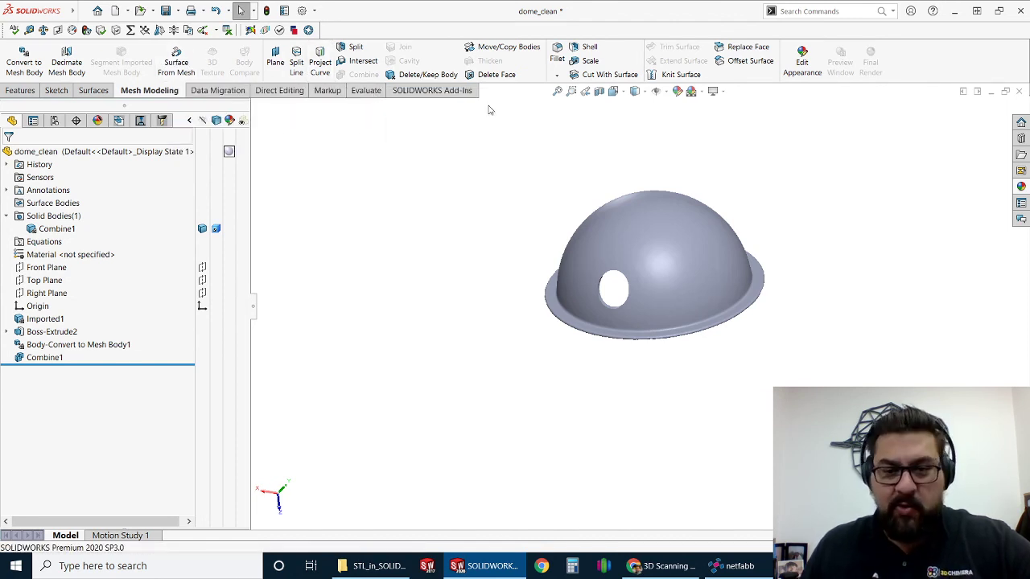
pyautogui.moveTo(523, 388)
pyautogui.mouseDown(button='middle')
pyautogui.moveTo(536, 351)
pyautogui.moveTo(510, 407)
pyautogui.moveTo(531, 386)
pyautogui.mouseUp(button='middle')
pyautogui.scroll(-8, 619, 318)
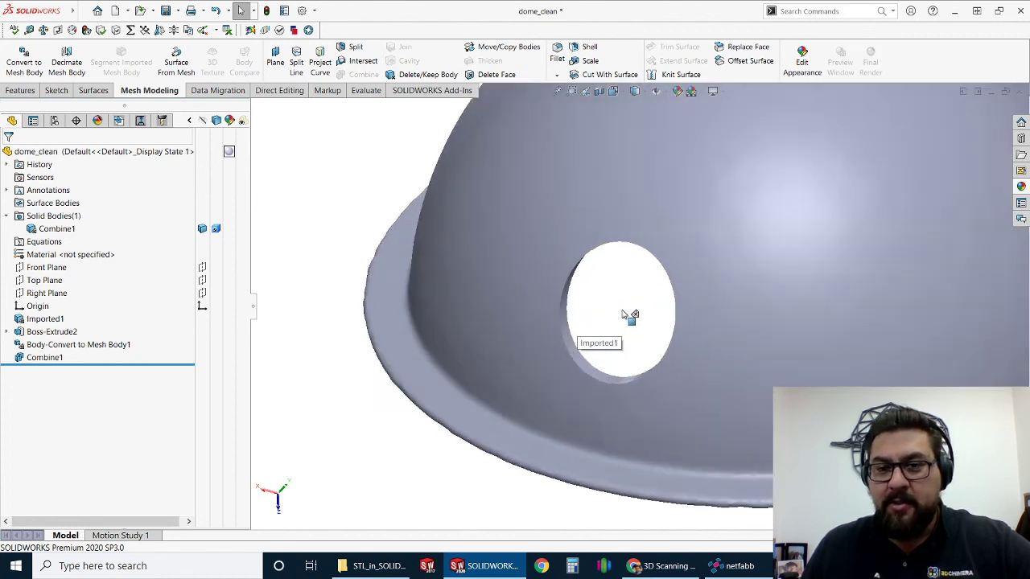
pyautogui.scroll(4, 616, 320)
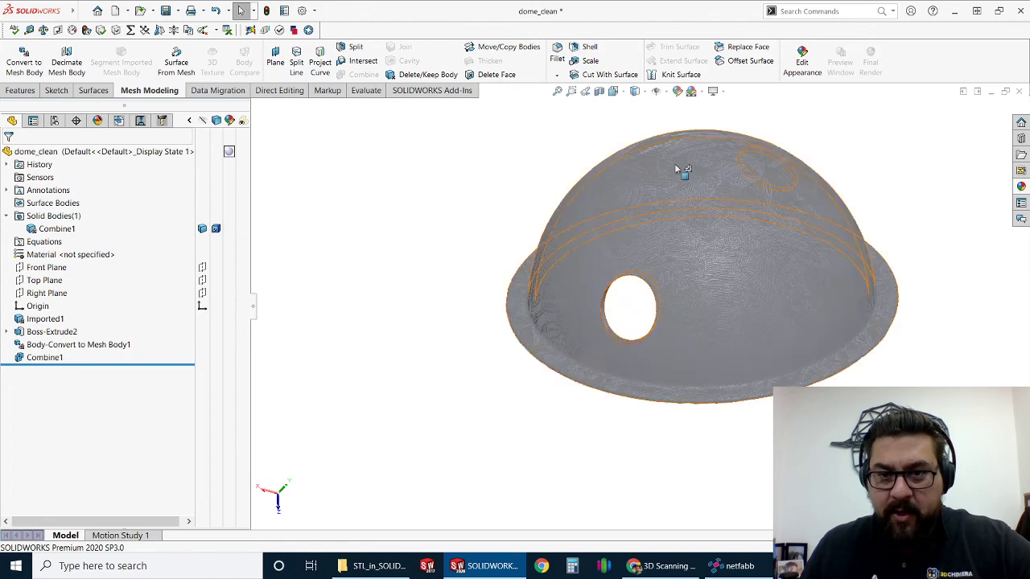
pyautogui.scroll(-8, 643, 297)
pyautogui.moveTo(591, 361); pyautogui.dragTo(658, 384, button='middle')
pyautogui.moveTo(552, 429); pyautogui.dragTo(368, 378, button='middle')
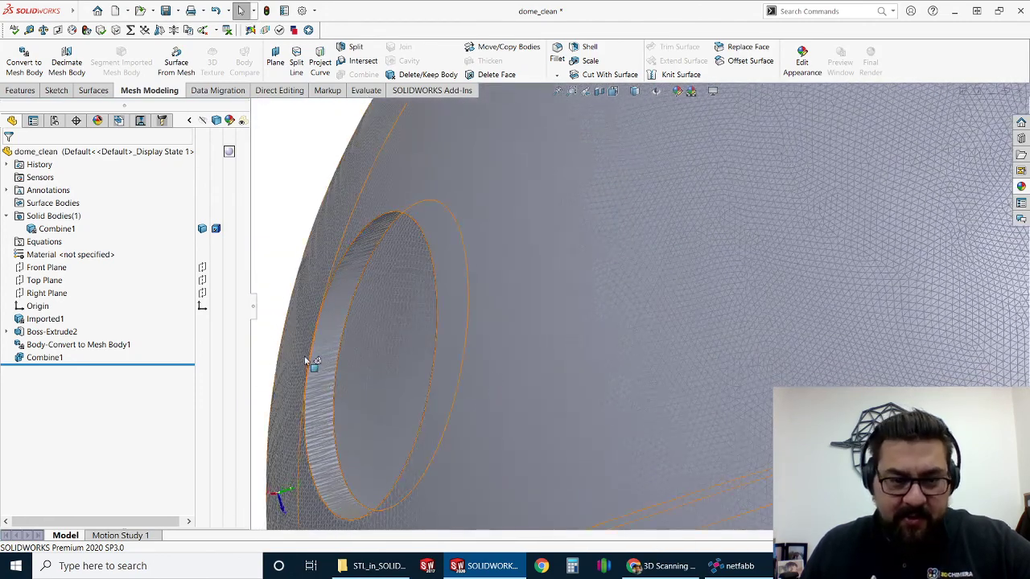
pyautogui.moveTo(333, 453); pyautogui.dragTo(426, 435, button='middle')
pyautogui.press('f')
pyautogui.moveTo(616, 416); pyautogui.dragTo(558, 425, button='middle')
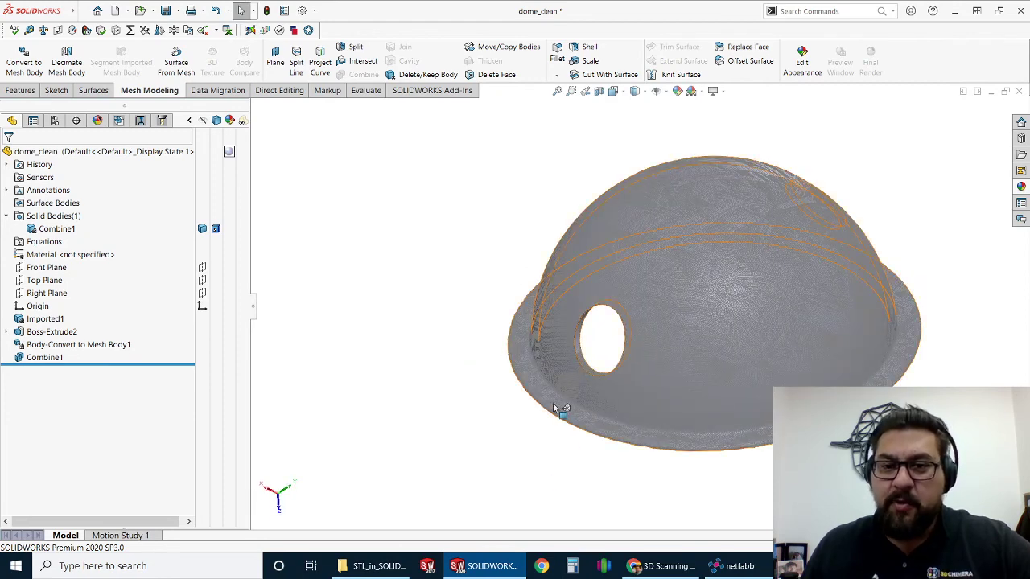